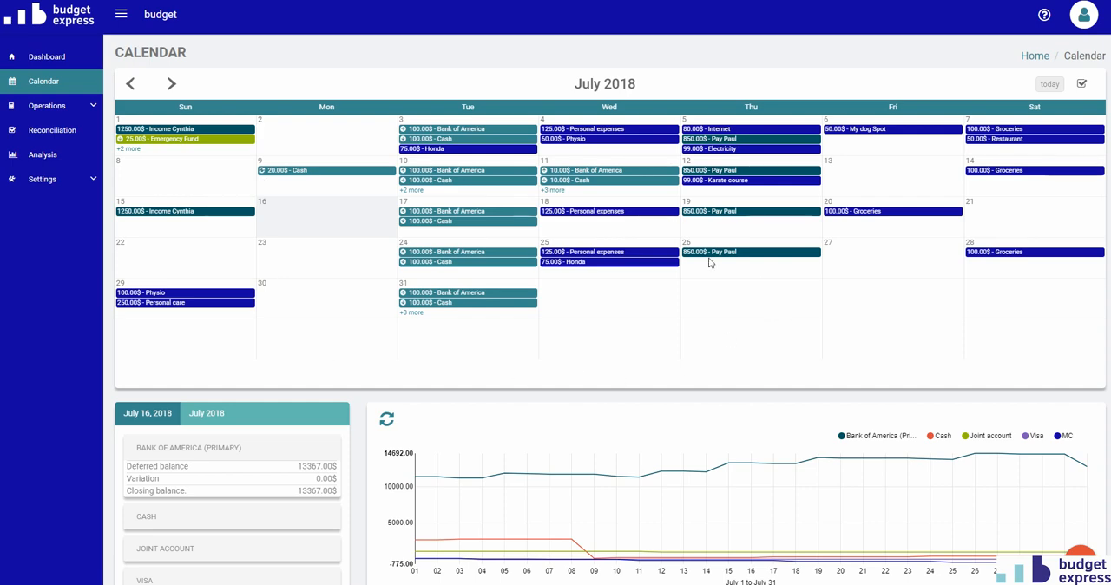
Examine the account balances and the July cash flow chart beneath the calendar.
scroll(197, 397, down, 1)
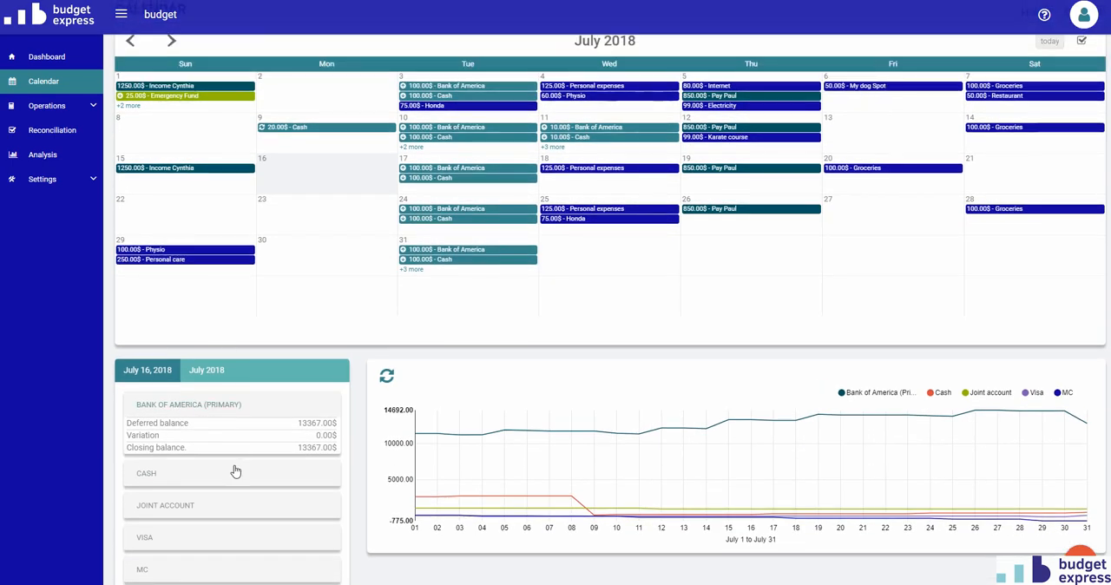
scroll(234, 470, down, 1)
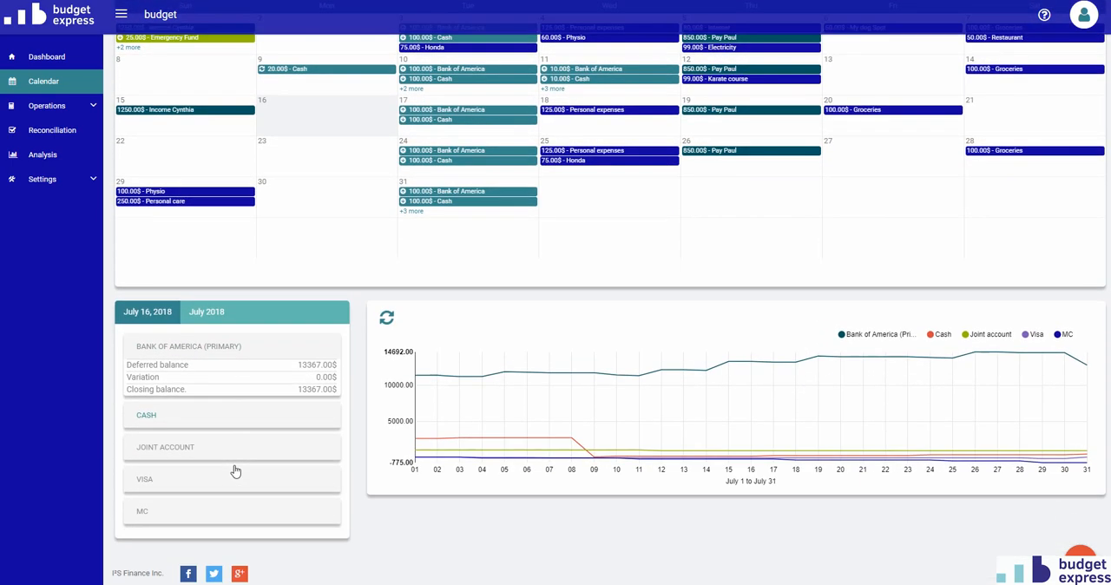
mouse_move(738, 425)
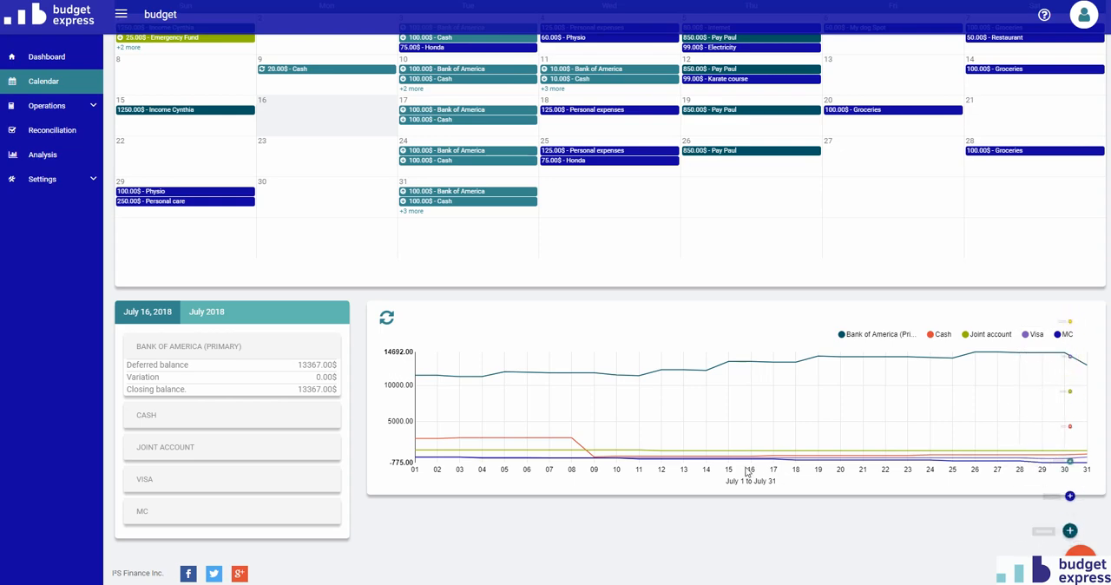
scroll(748, 471, up, 2)
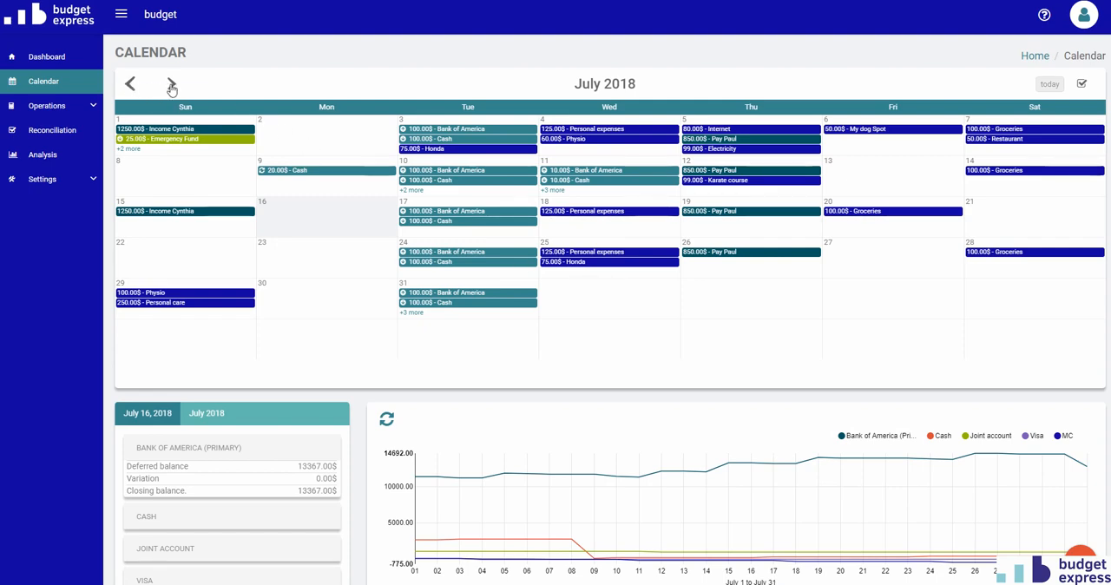
Step the calendar back to June 2018 and forward to July, and jump directly to December 2018.
click(130, 83)
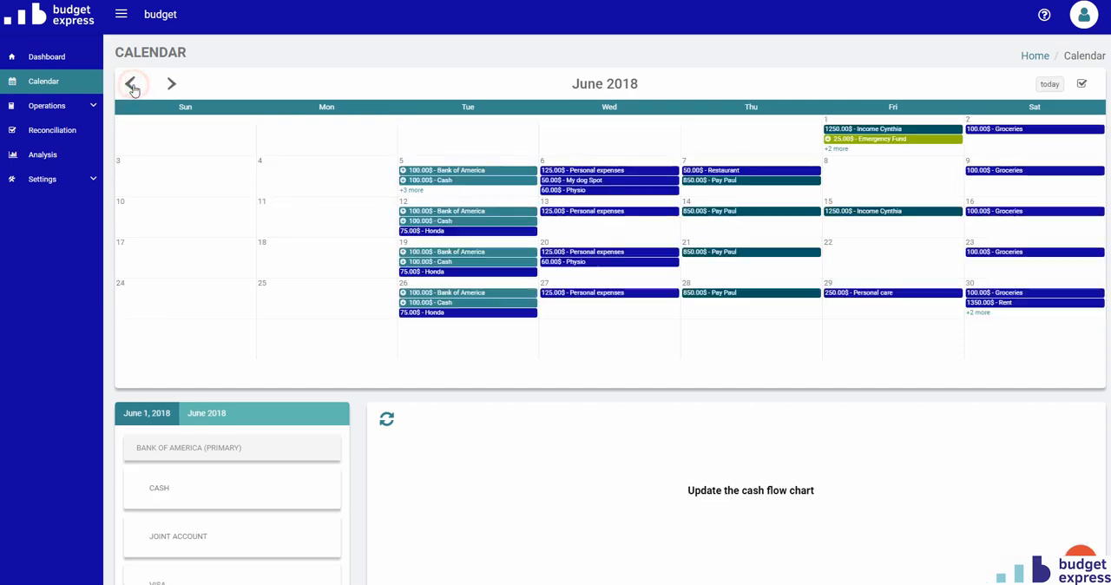
click(173, 85)
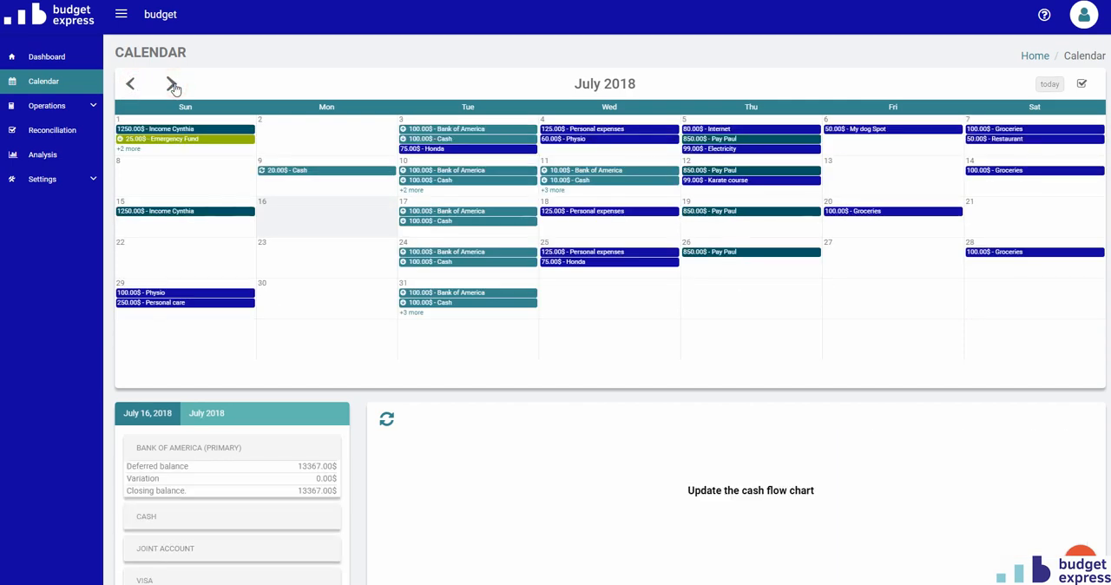
click(599, 85)
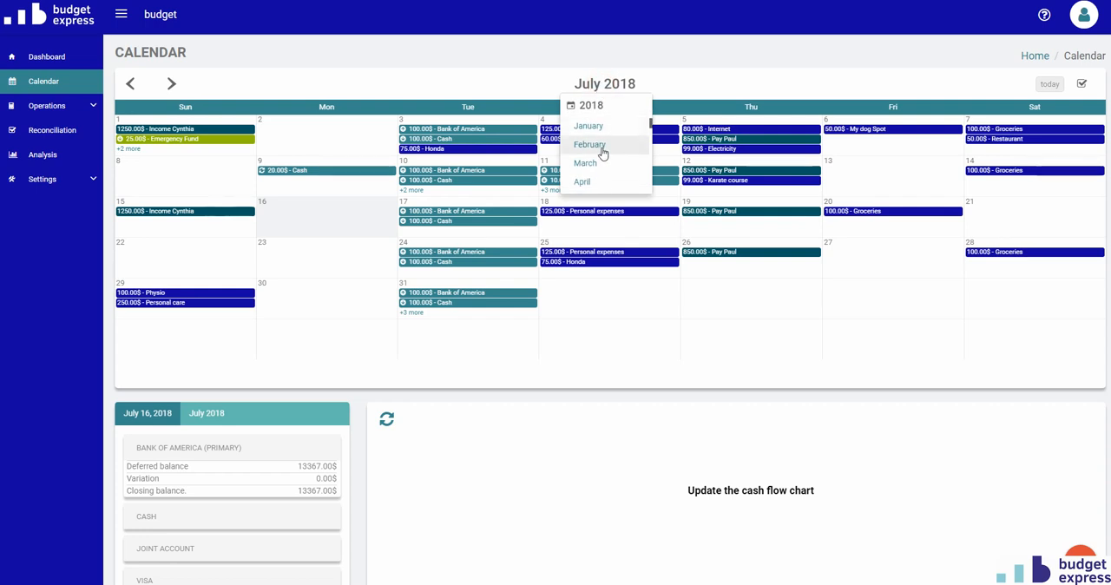
scroll(600, 152, down, 1)
scroll(602, 153, down, 2)
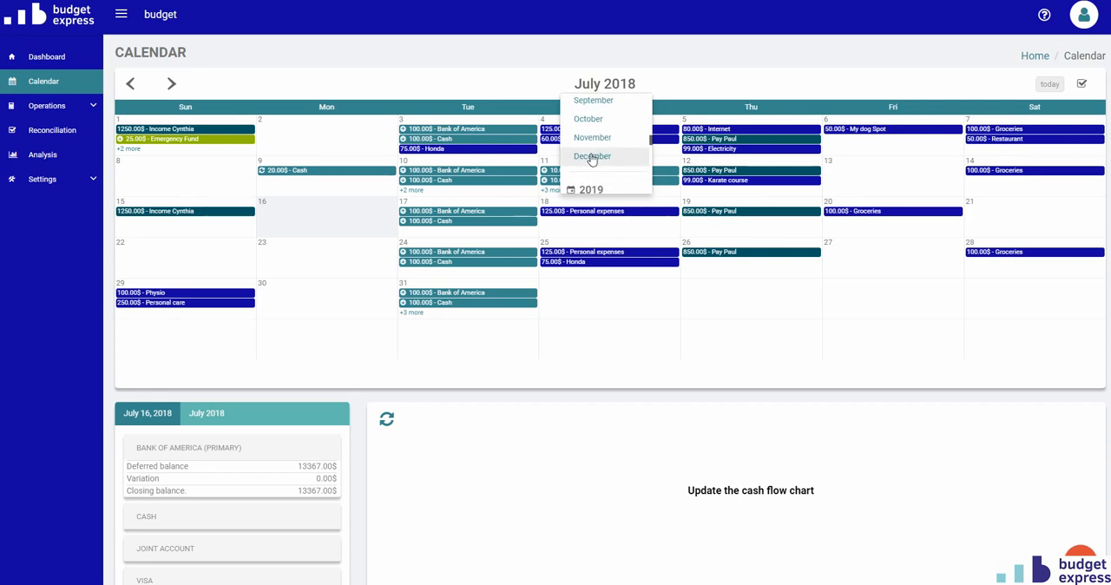
click(592, 157)
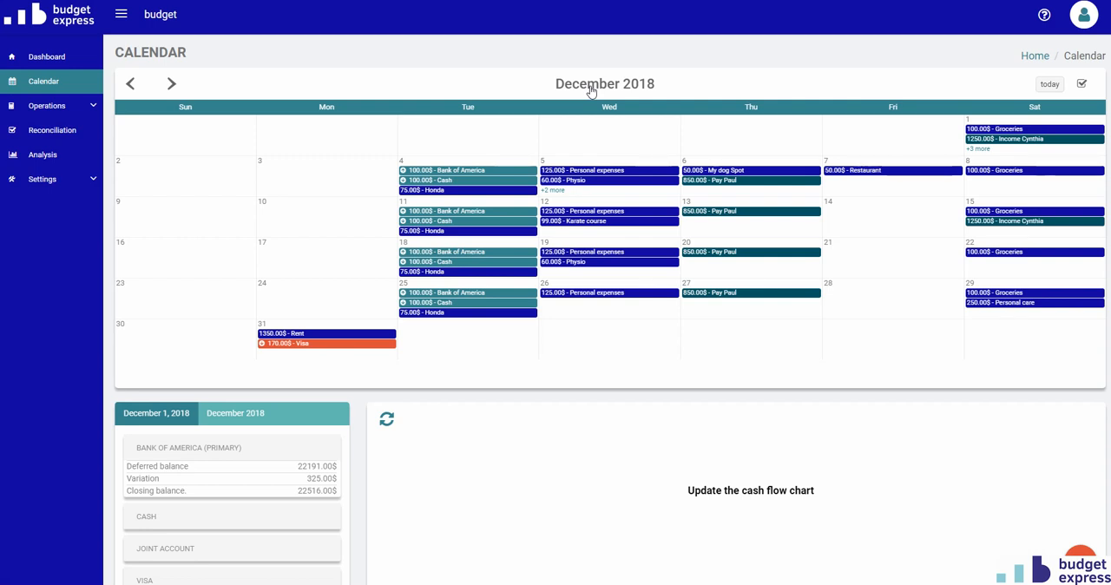
Look through the months and years available for the calendar, and return to the current month.
click(589, 90)
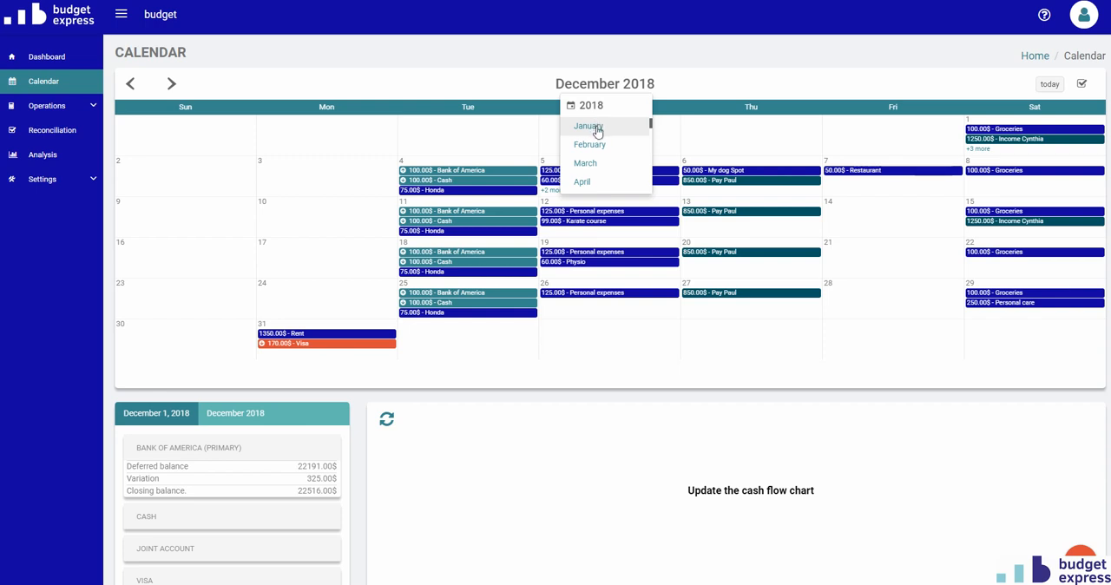
scroll(599, 141, down, 2)
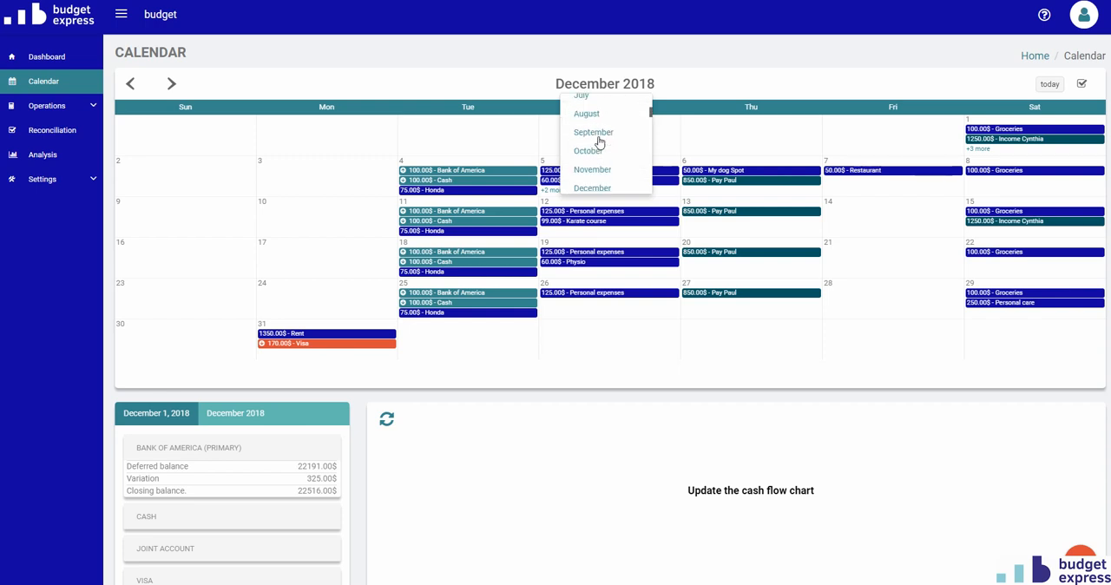
scroll(598, 142, up, 4)
scroll(599, 144, down, 1)
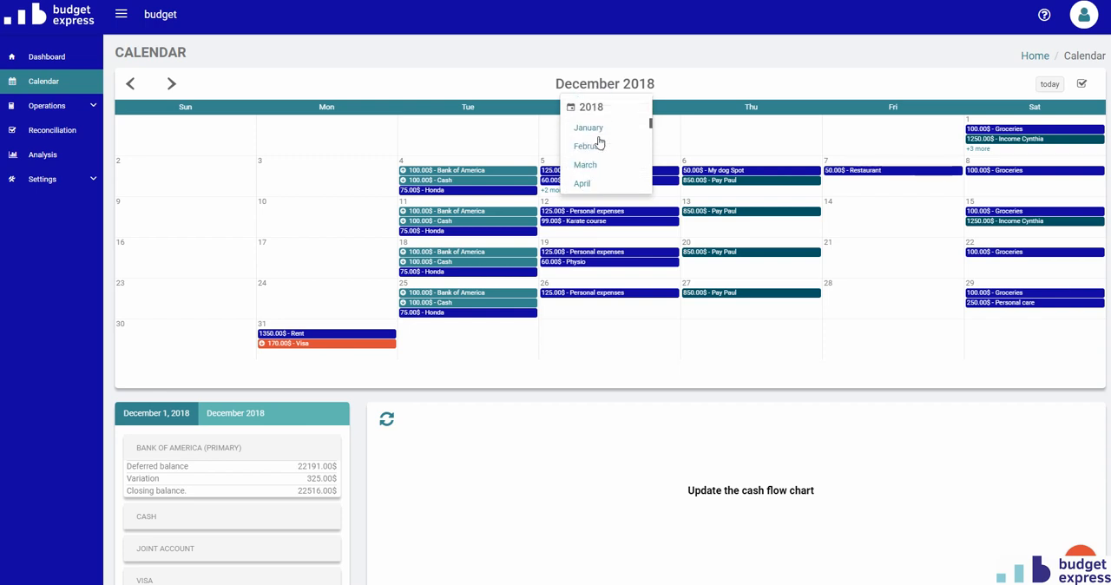
scroll(600, 140, down, 1)
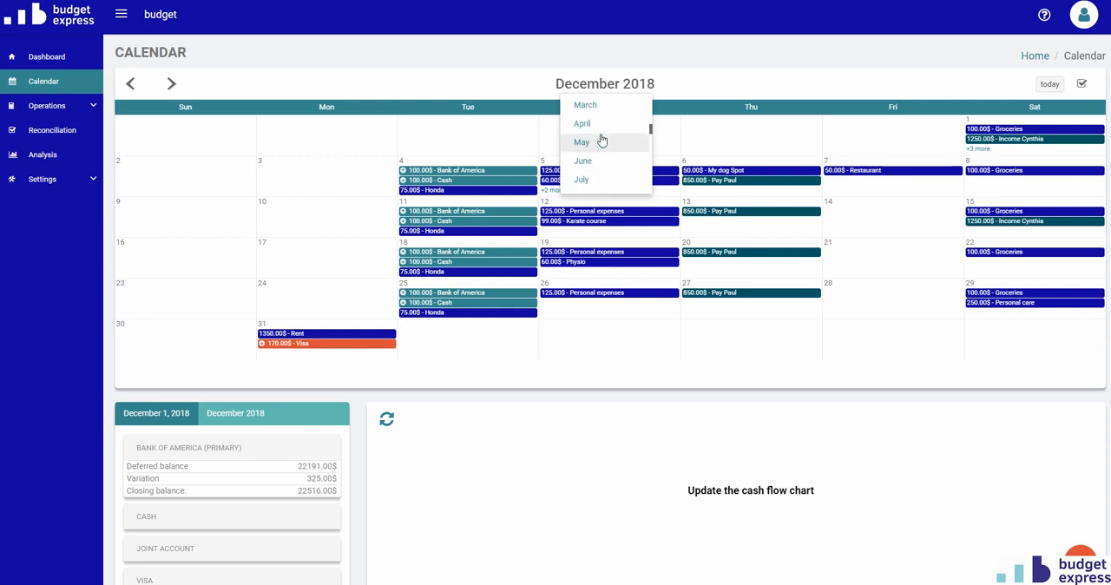
scroll(600, 141, down, 3)
scroll(601, 141, up, 3)
scroll(600, 140, down, 3)
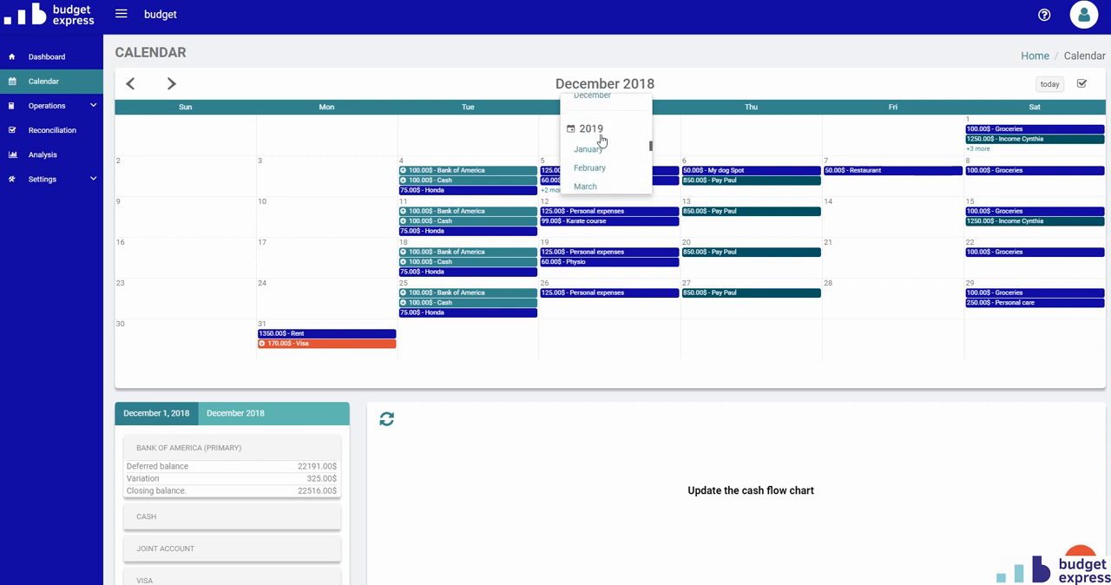
scroll(600, 141, down, 4)
scroll(601, 141, up, 2)
scroll(601, 140, down, 1)
click(1048, 84)
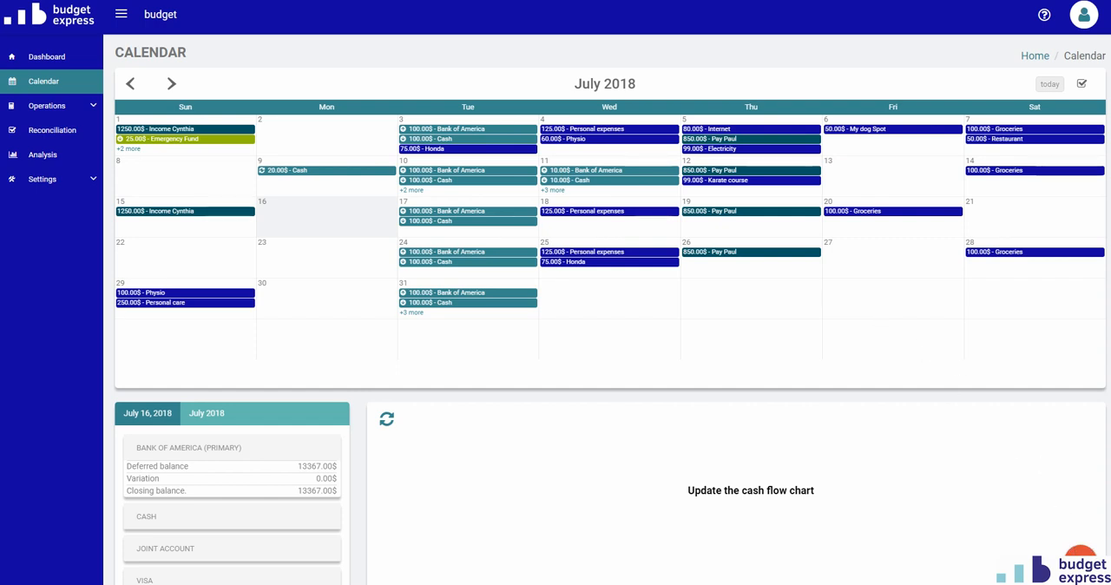
View the full list of operations scheduled on Wednesday, July 11, and close it.
click(1081, 560)
click(553, 191)
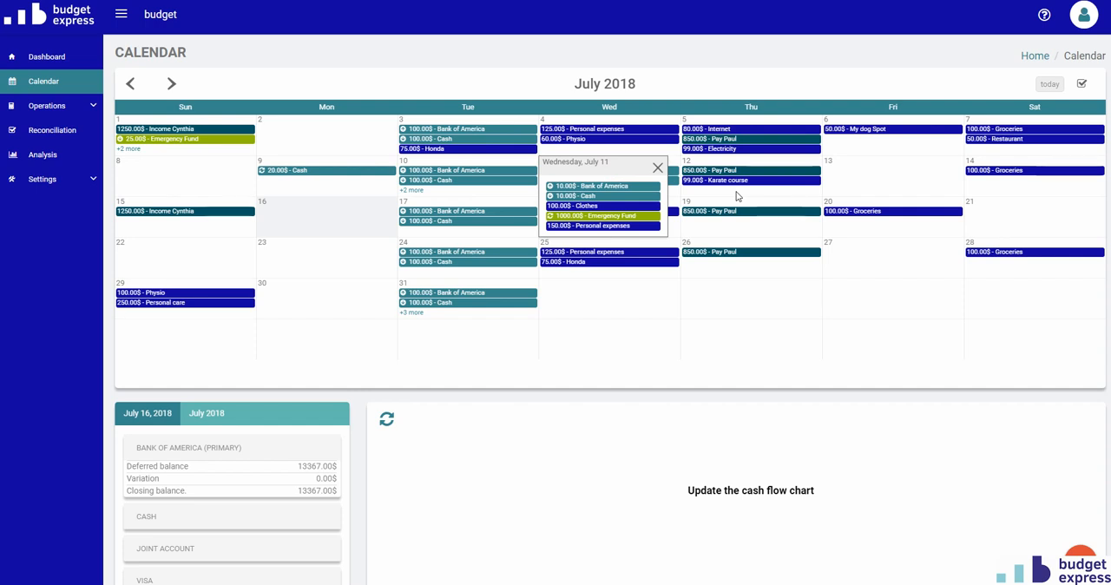
click(657, 167)
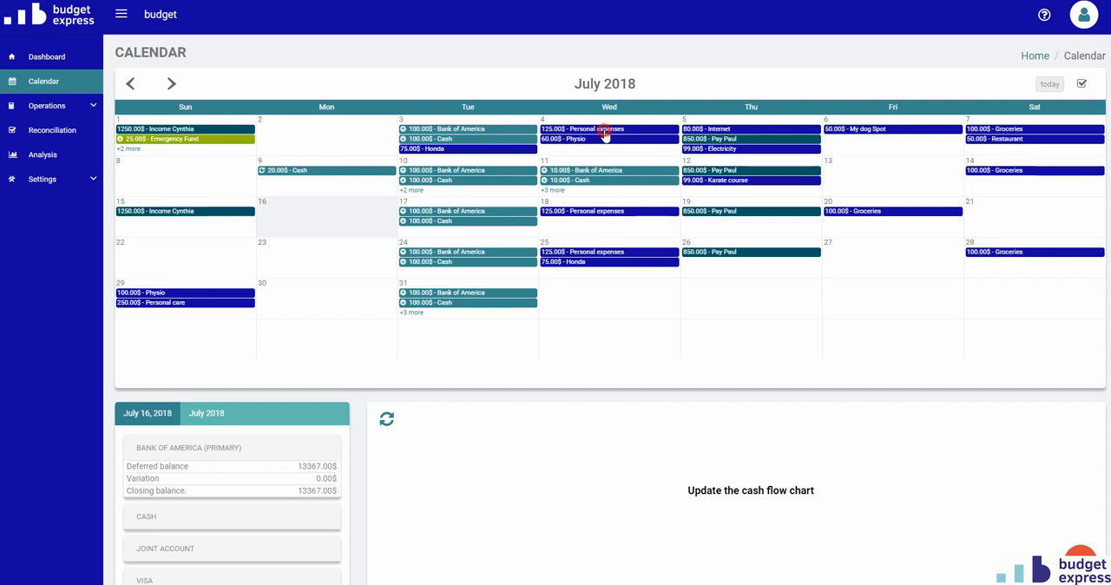
Set the planned amount of the July 4 Personal expenses operation to 150 $ and save it.
click(605, 130)
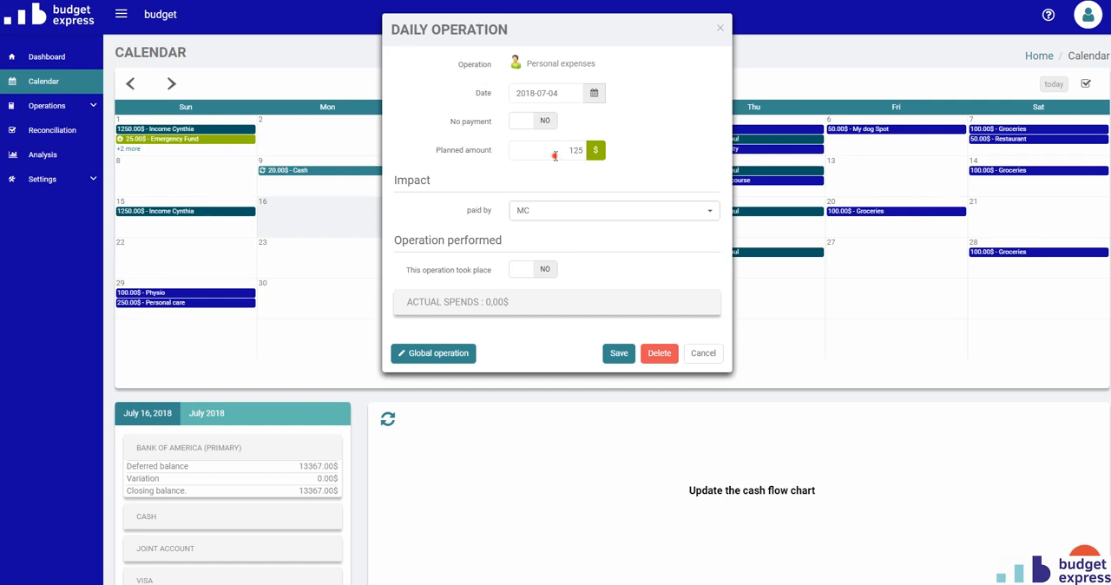
drag(555, 155, 604, 157)
text(150)
click(619, 352)
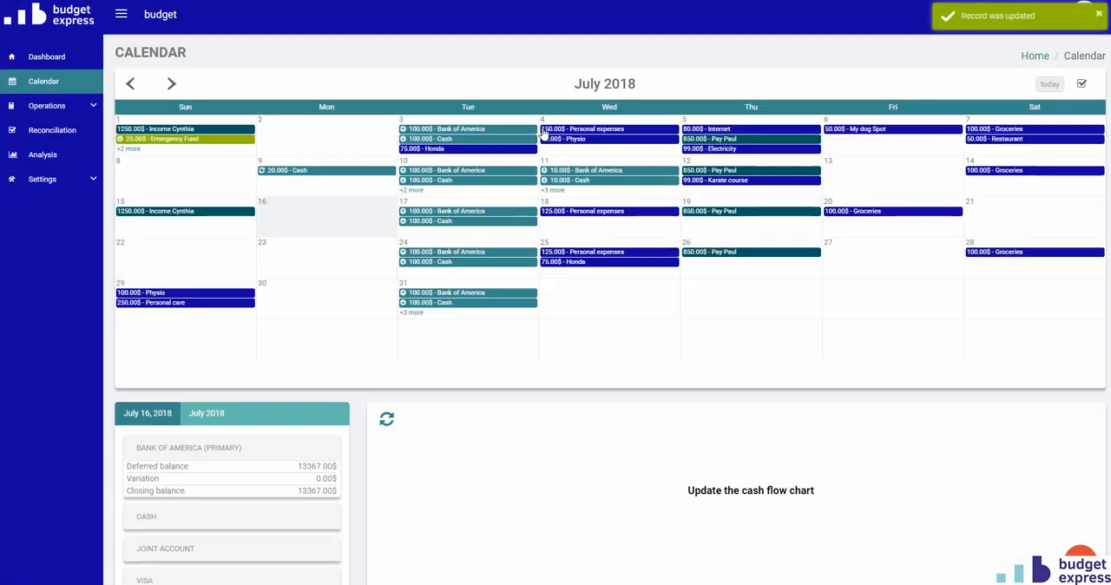
Review the July 18 Personal expenses daily operation and its global operation settings, cancelling out of both without saving.
click(603, 214)
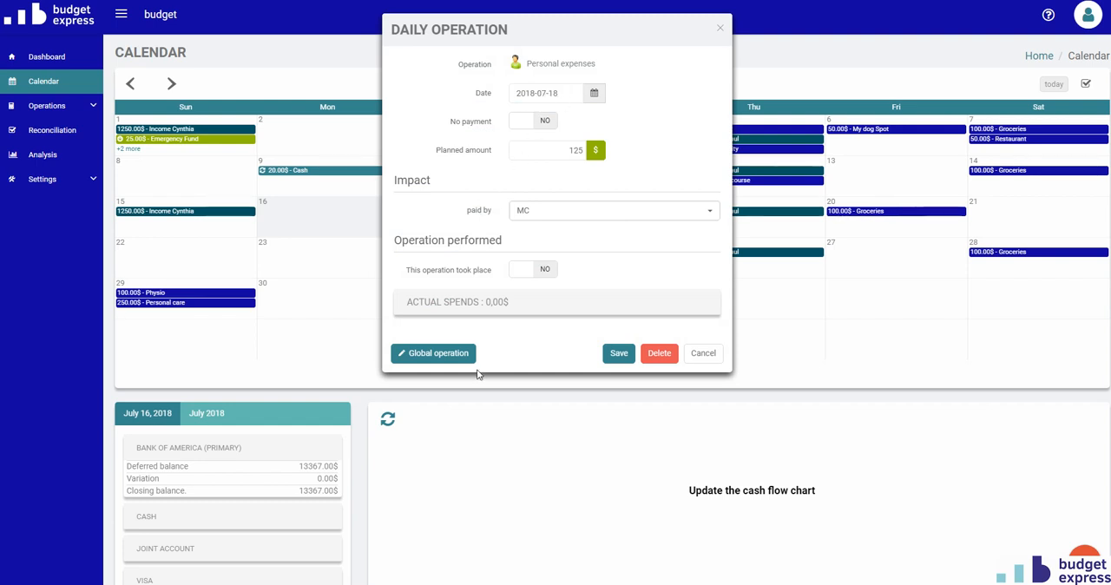
click(441, 358)
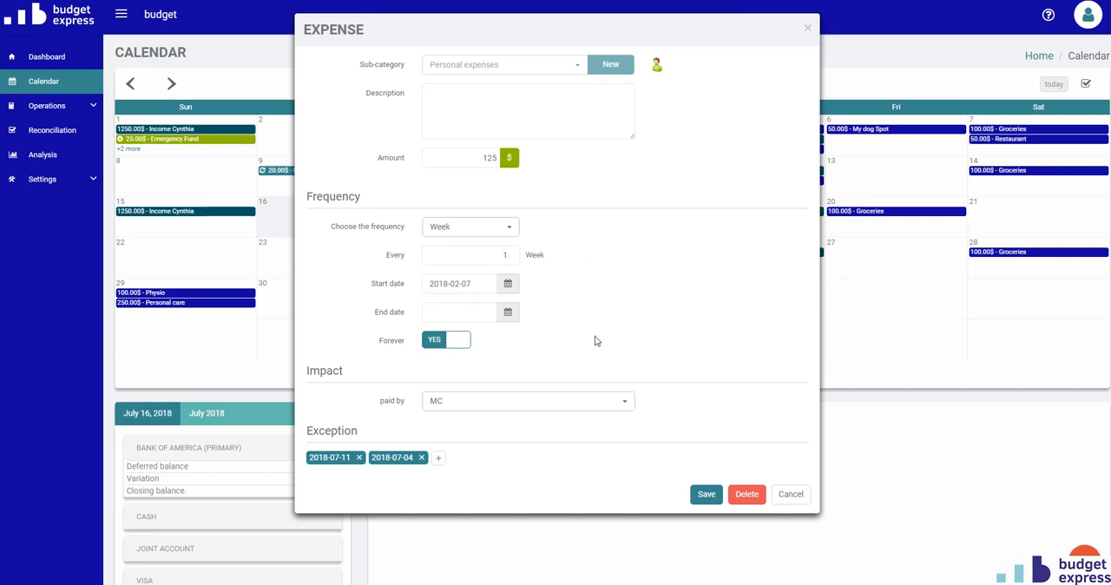
click(789, 494)
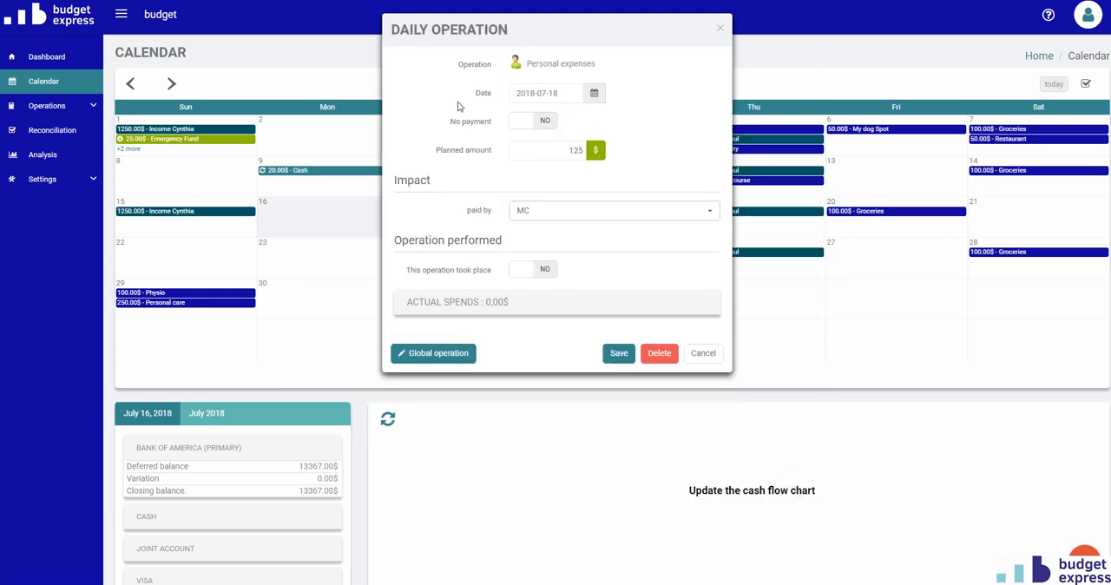
click(713, 352)
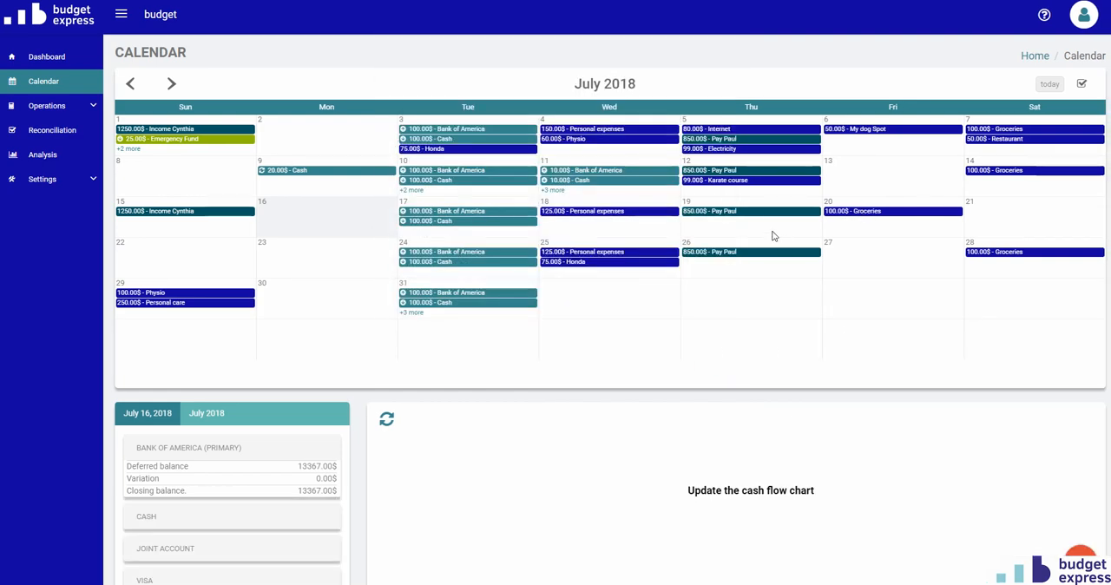
click(605, 212)
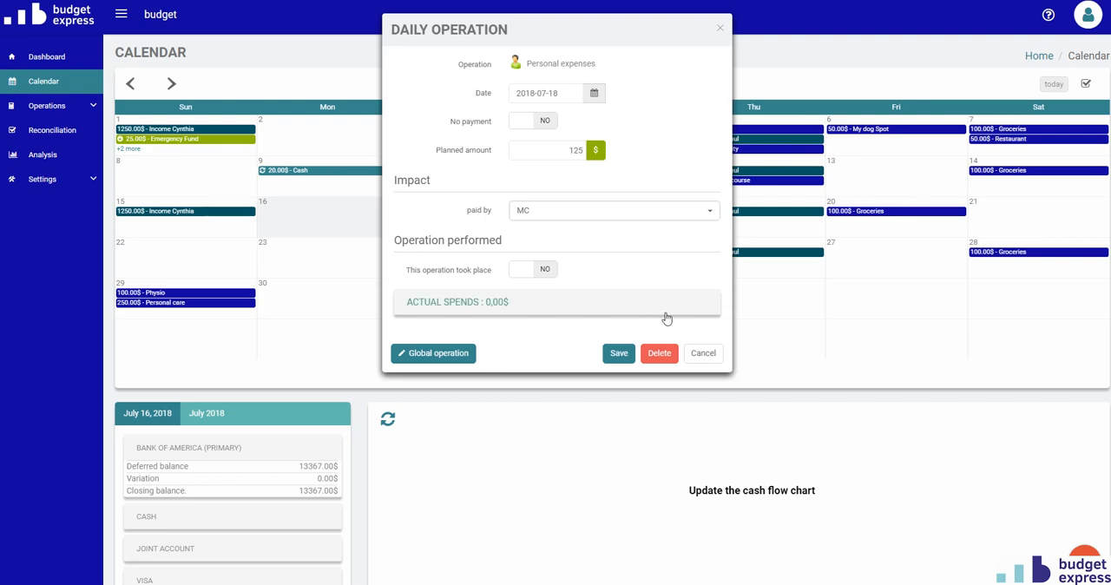
click(715, 354)
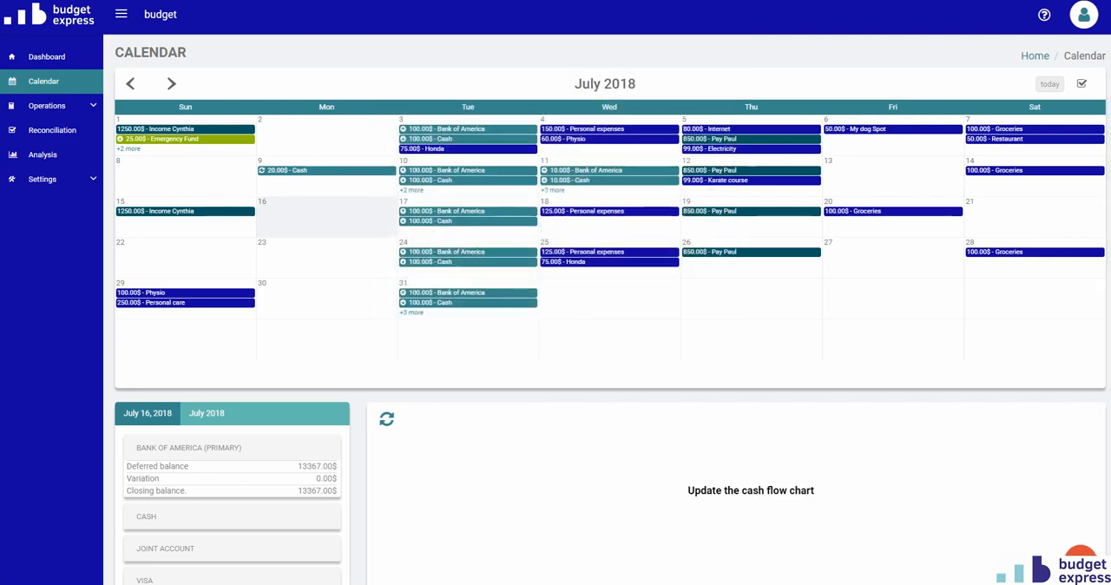
Show the daily account balances for July 22 and for July 29, 2018.
scroll(213, 431, down, 2)
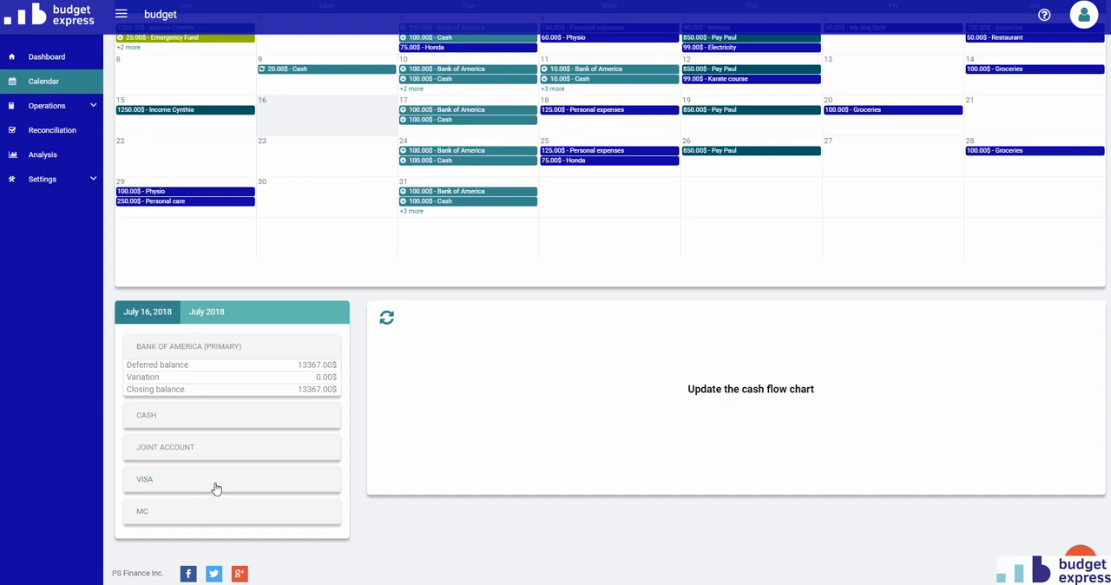
scroll(215, 451, up, 1)
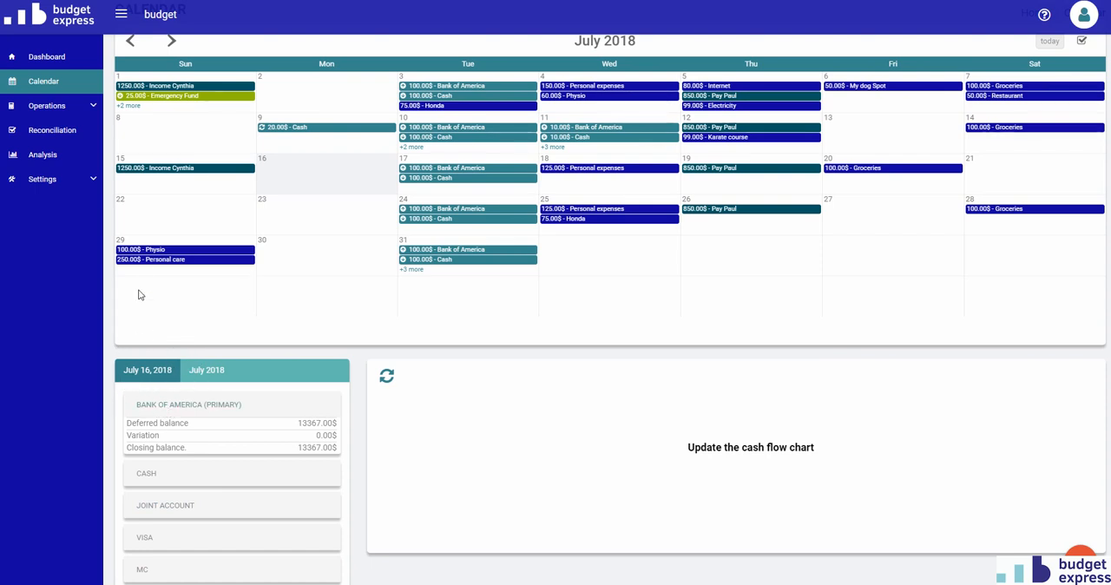
click(179, 217)
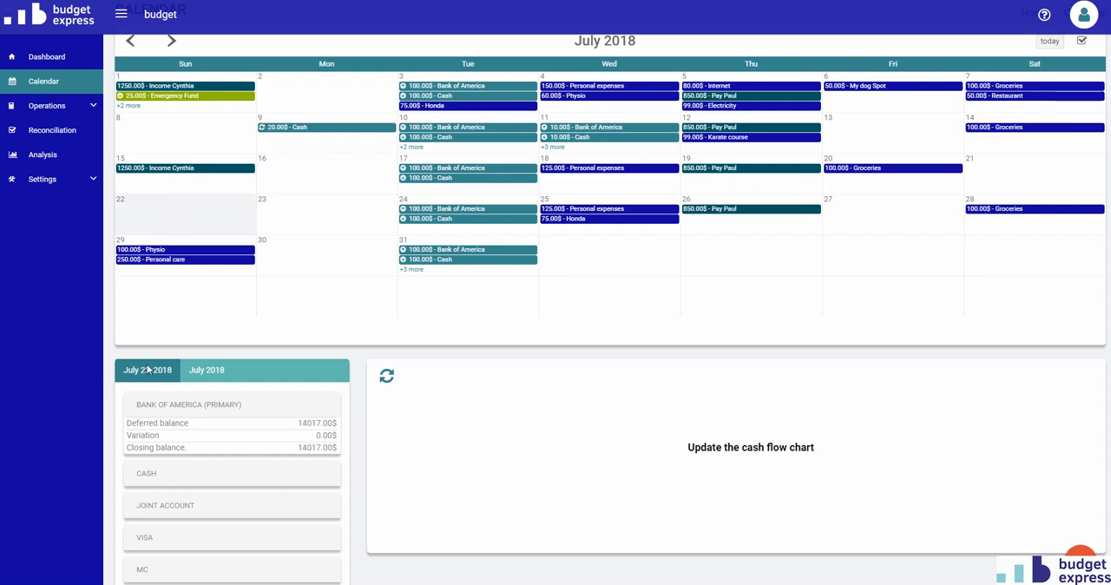
click(192, 241)
scroll(176, 344, down, 1)
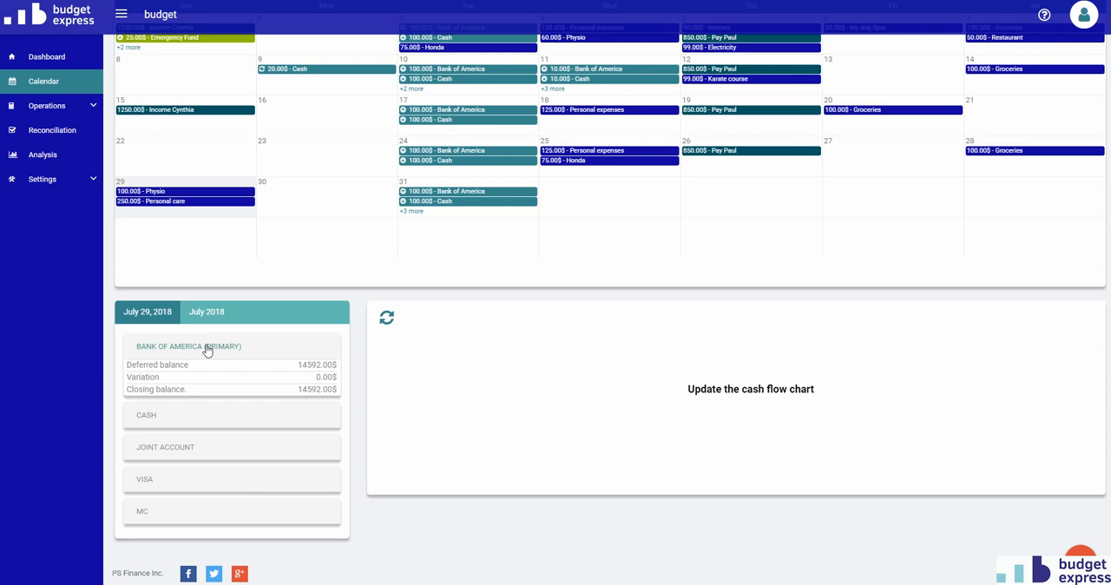
click(149, 180)
Examine the July 29 balance details of the Cash, Joint account, Visa and MC accounts.
click(223, 420)
click(230, 450)
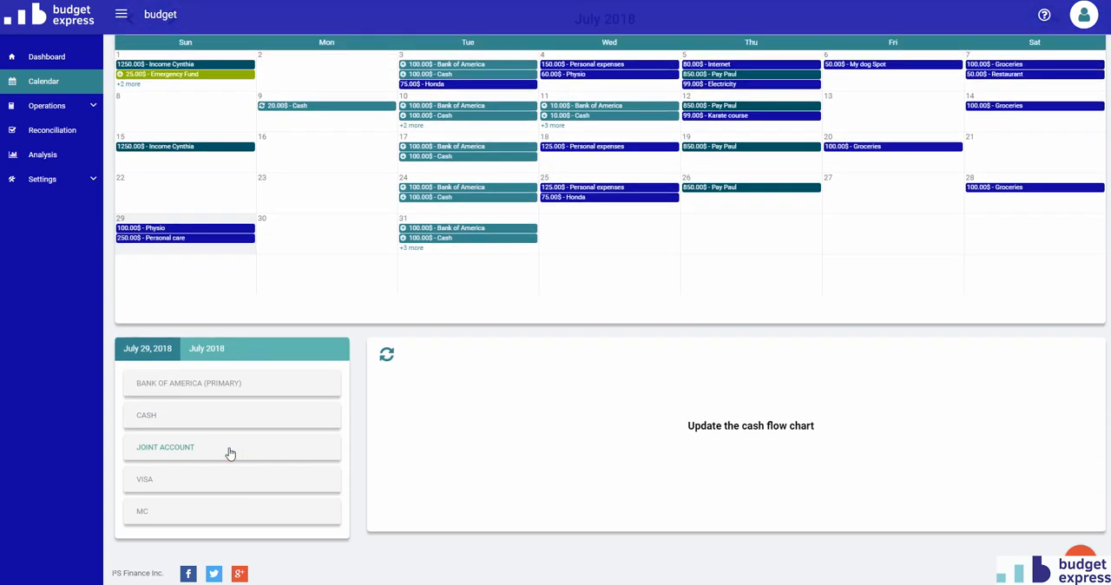
click(217, 490)
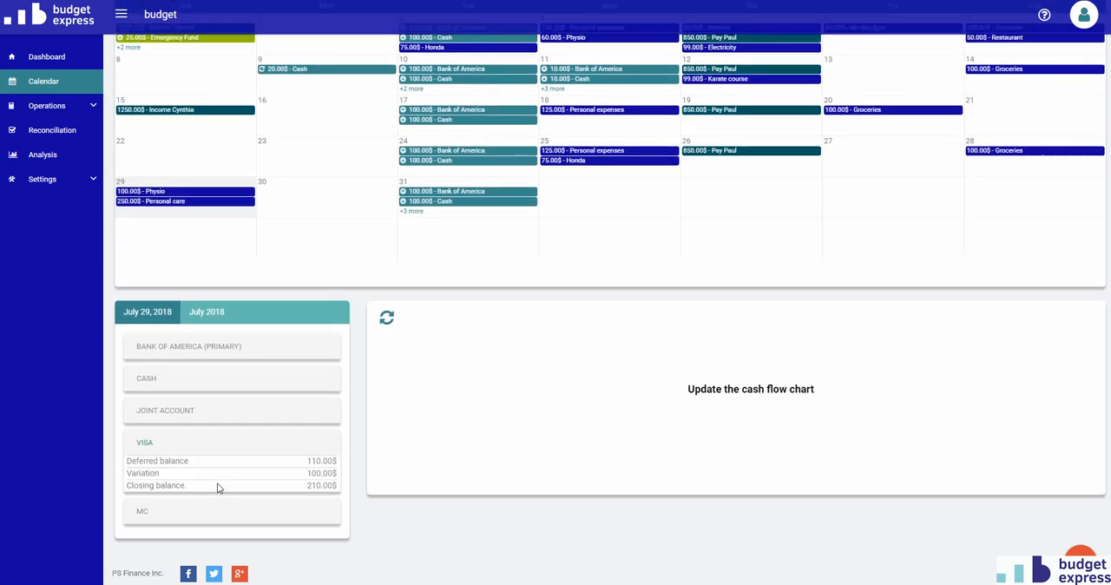
click(221, 524)
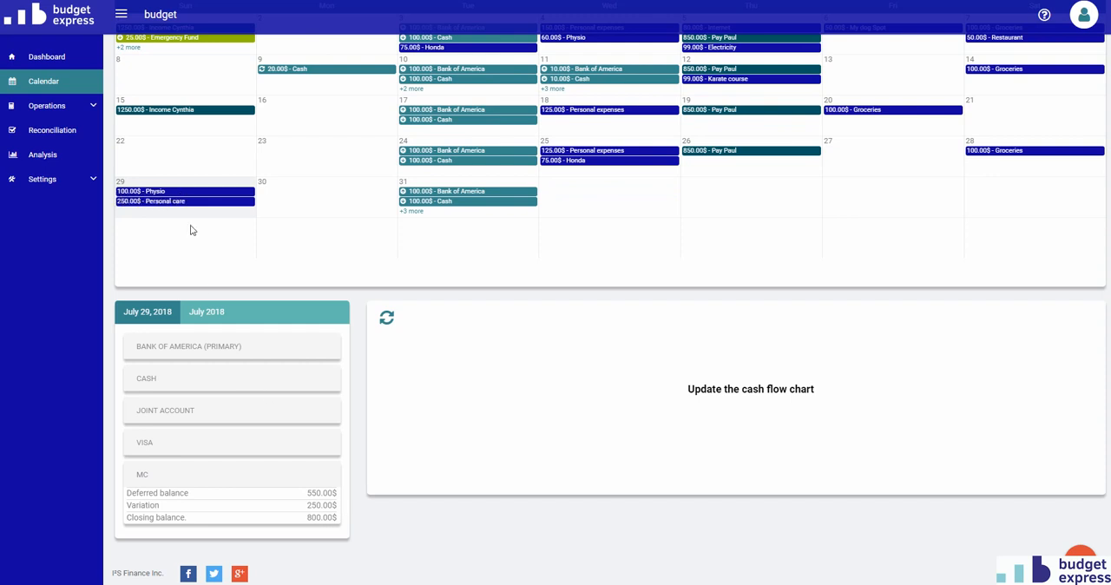
click(254, 446)
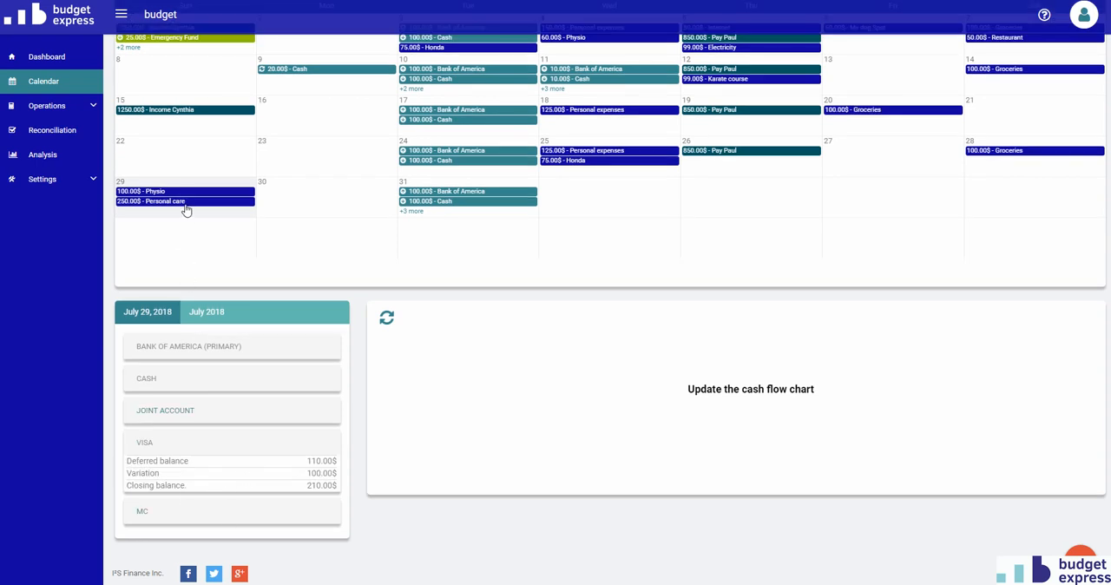
click(251, 511)
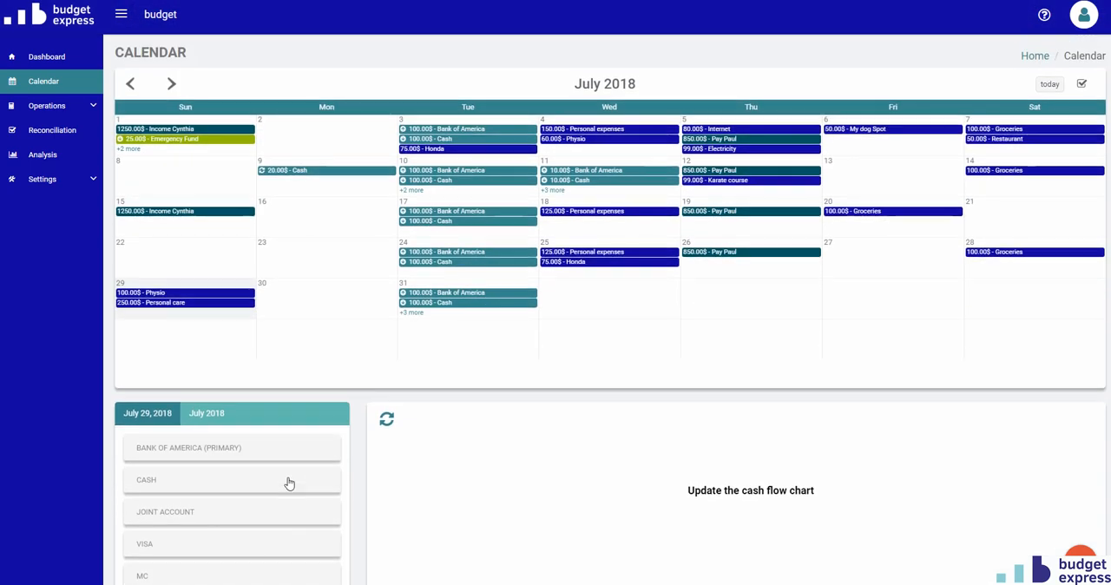
Select July 30 and July 23 in the calendar, and show the account balances for the whole month of July 2018.
click(289, 295)
click(298, 247)
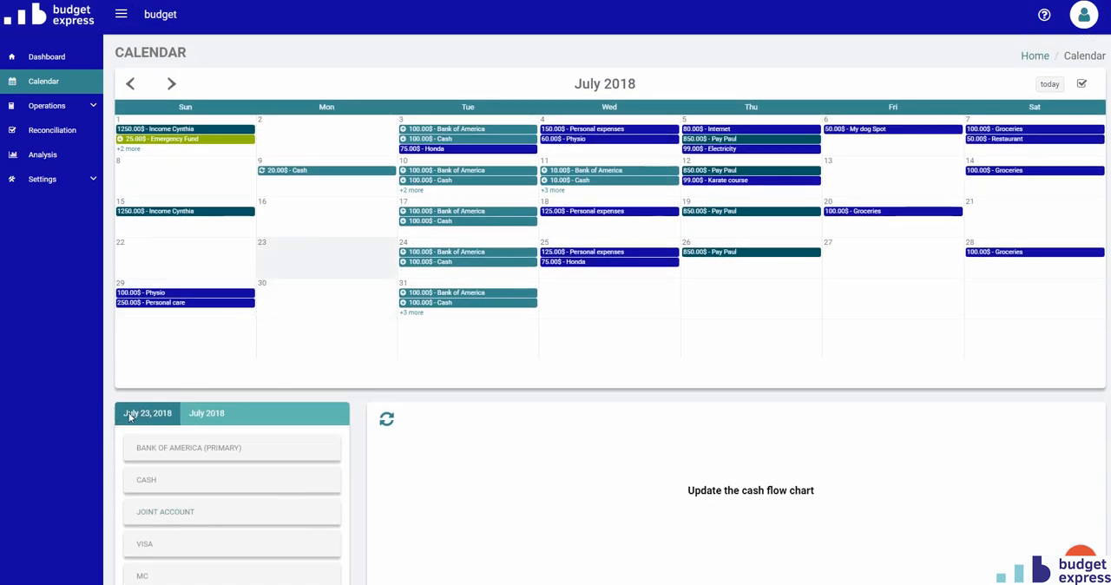
scroll(154, 415, down, 1)
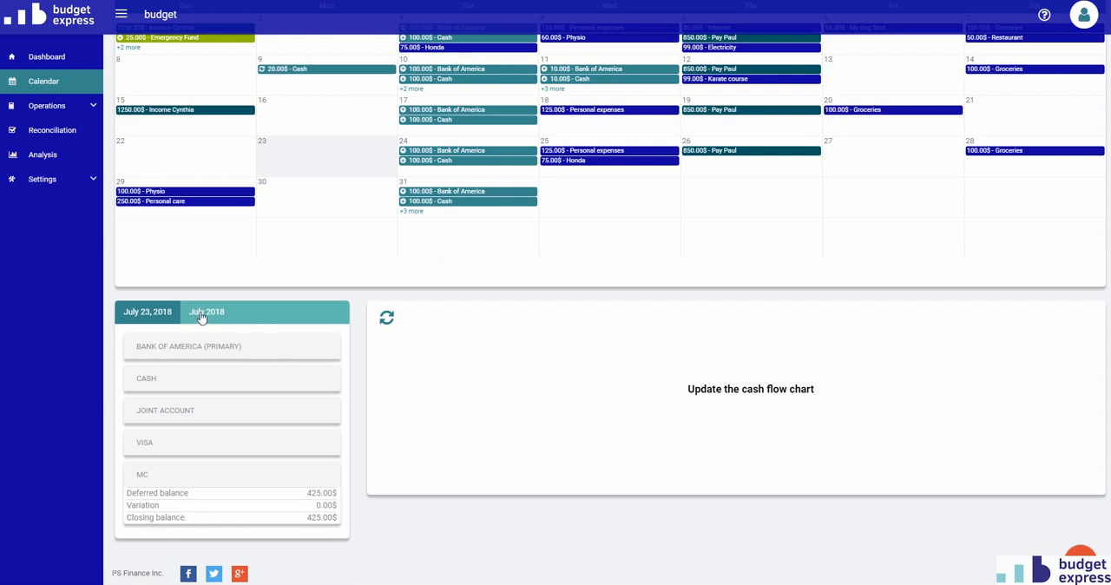
click(198, 348)
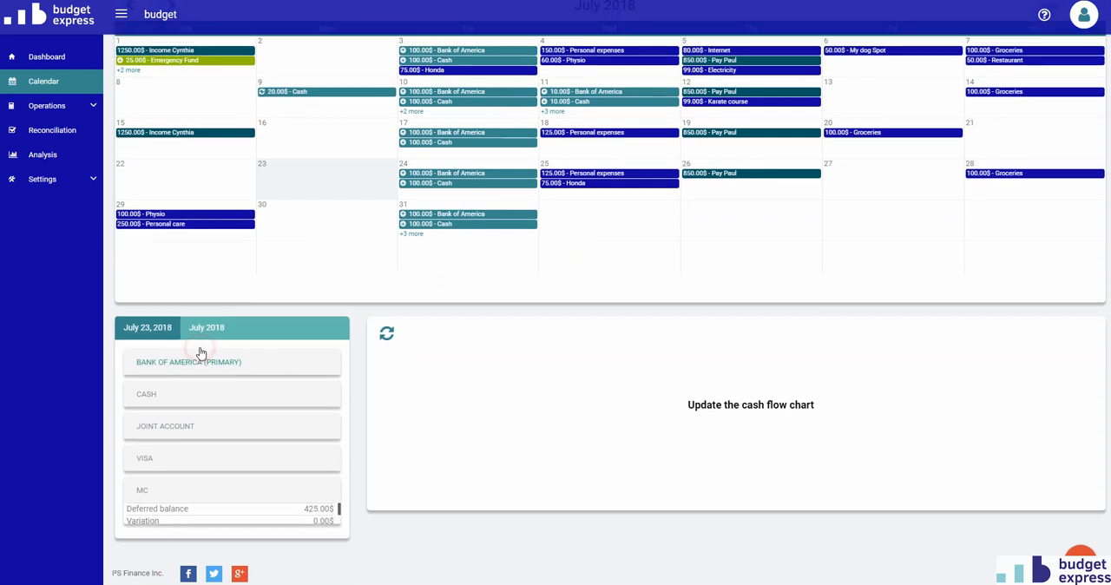
click(217, 318)
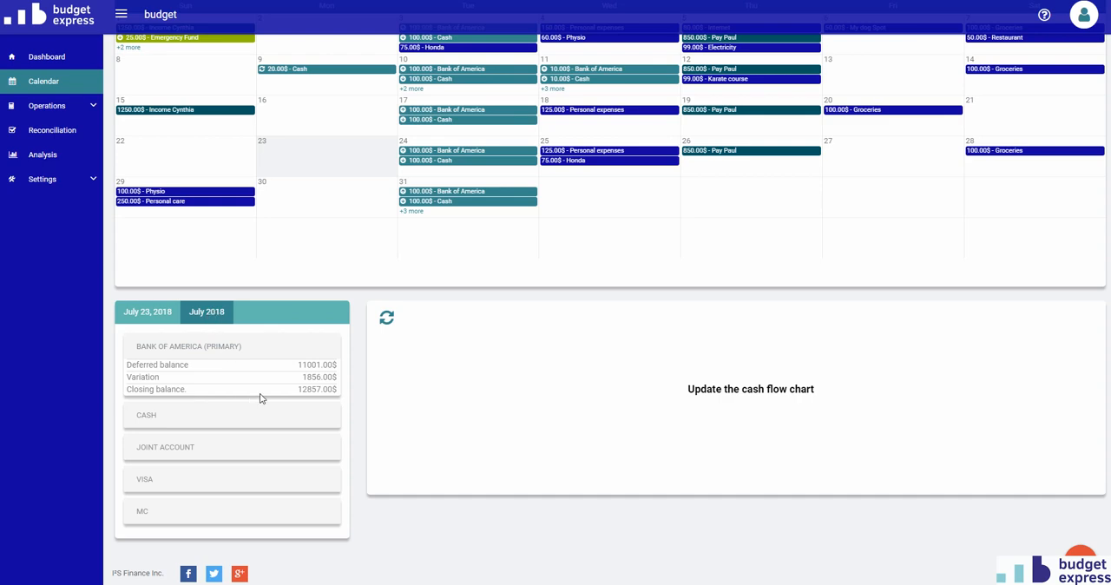
Advance the calendar to August 2018 and update the cash flow chart for that month.
scroll(349, 371, up, 2)
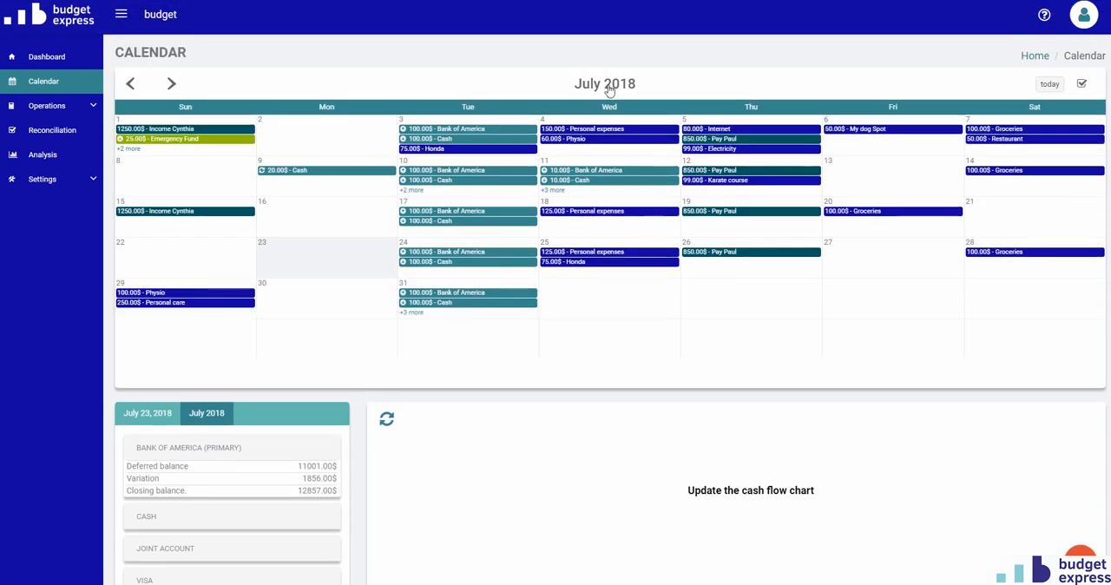
click(173, 85)
scroll(134, 362, down, 1)
scroll(134, 362, down, 2)
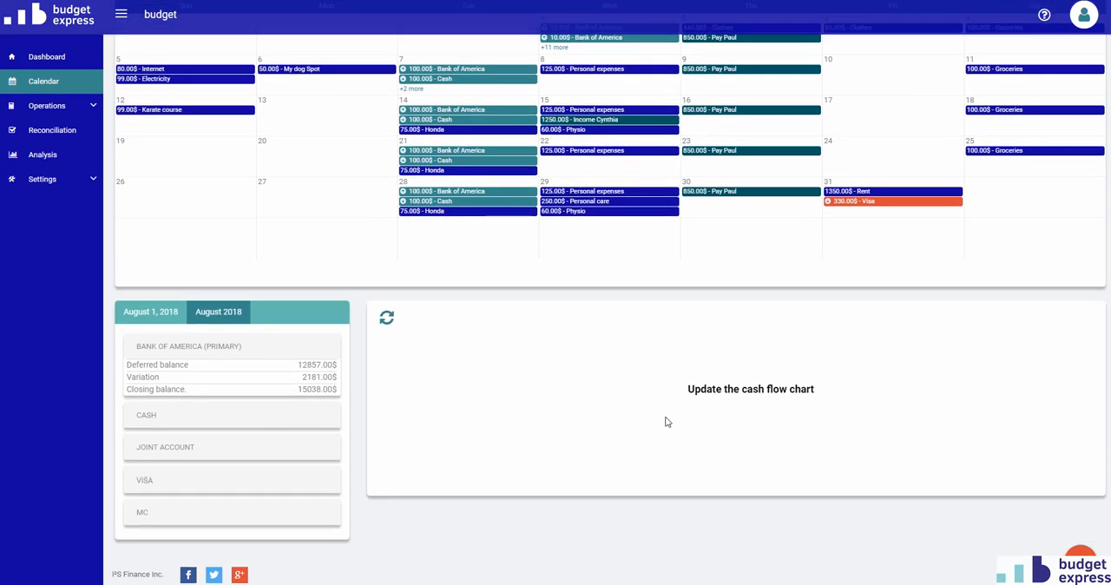
scroll(731, 461, up, 3)
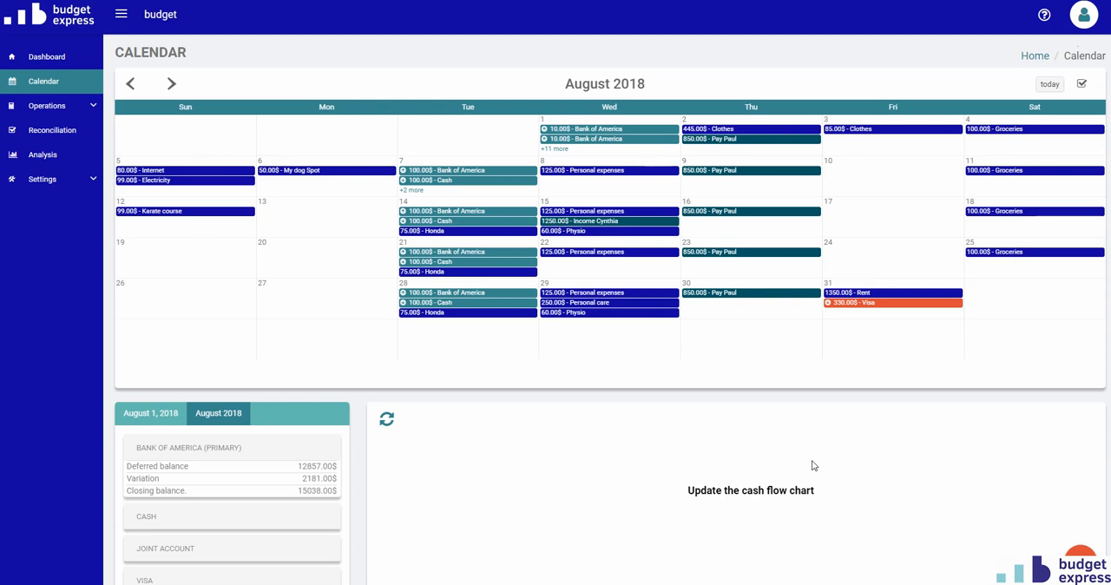
scroll(729, 476, down, 1)
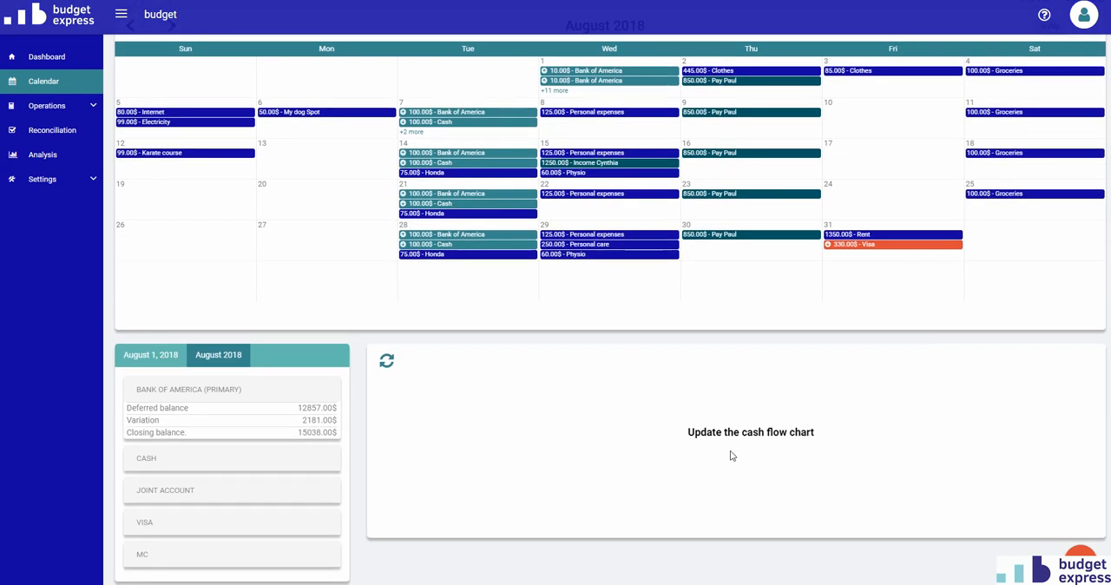
scroll(726, 457, up, 1)
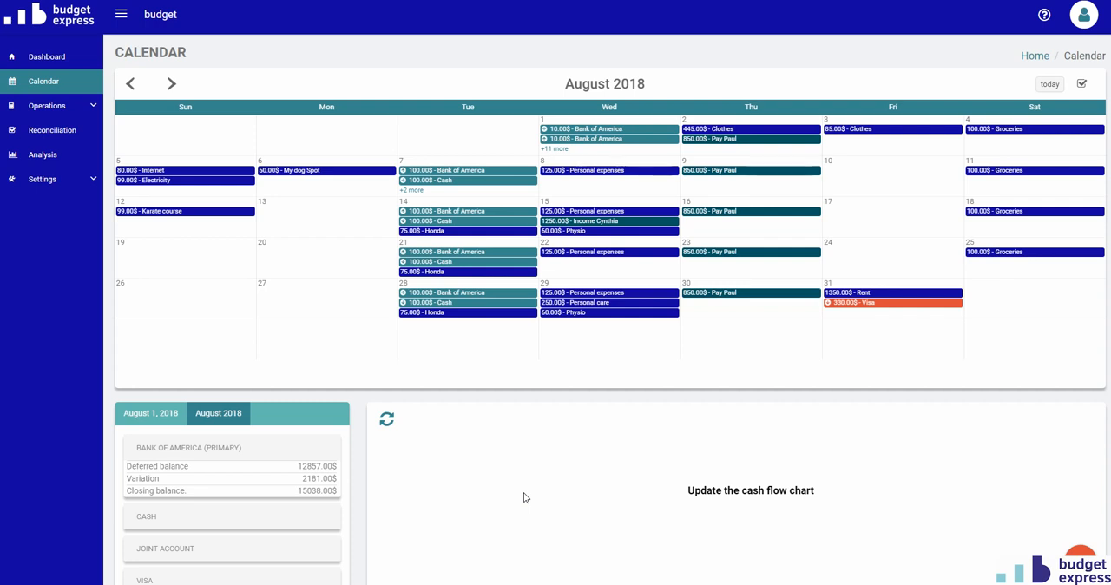
click(387, 421)
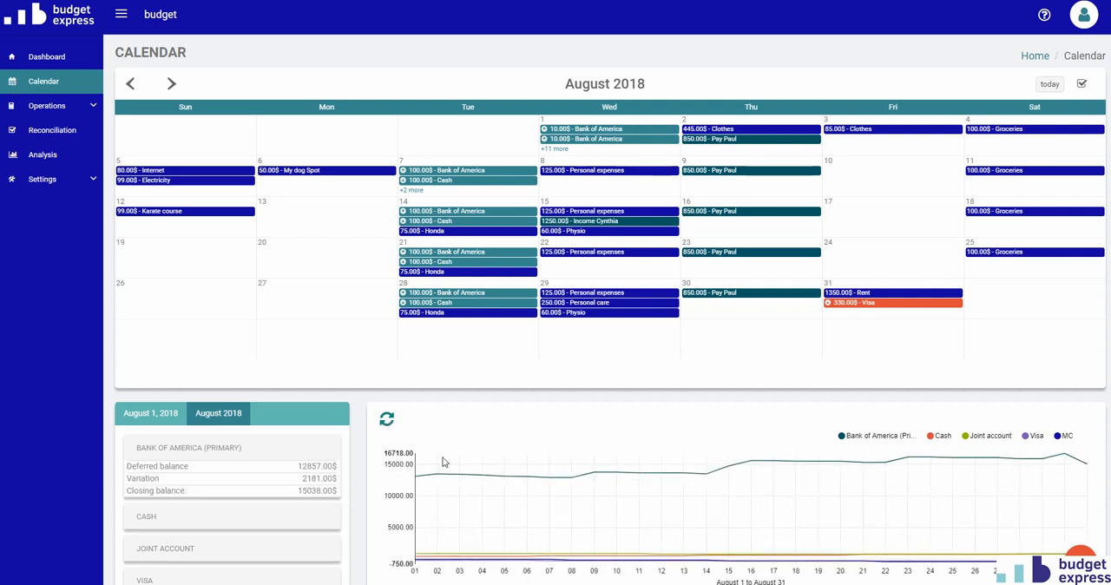
mouse_move(447, 463)
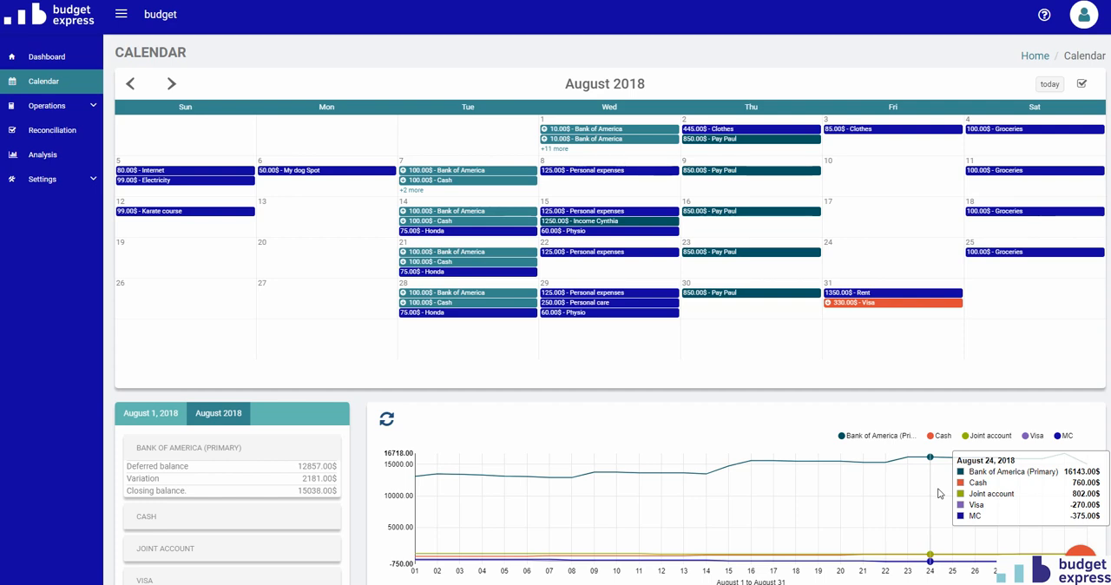
Hide the Joint account, Cash and Bank of America lines in the August cash flow chart.
click(968, 437)
click(940, 438)
click(882, 441)
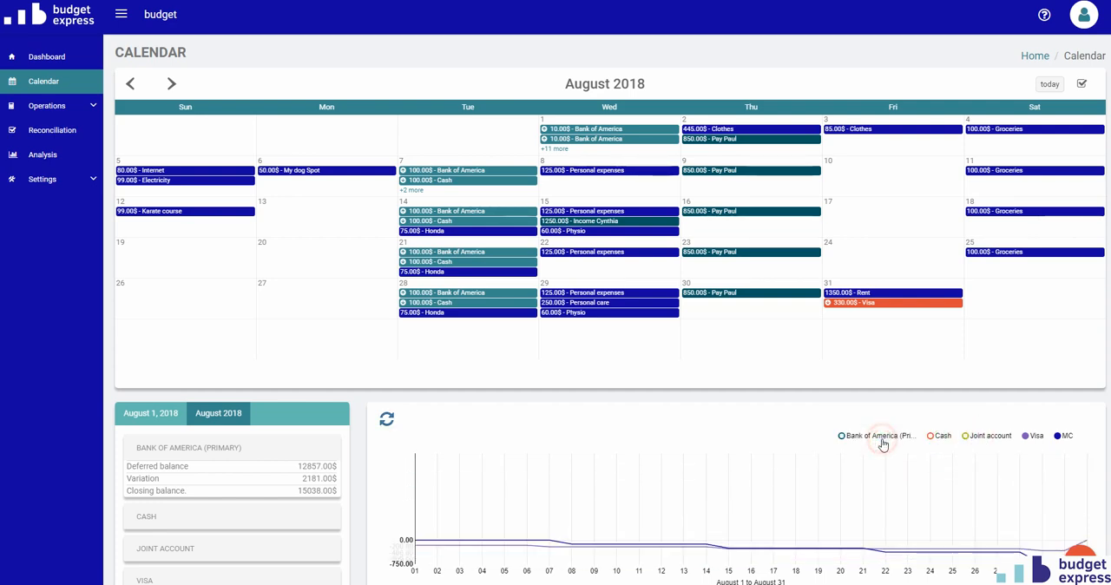
mouse_move(969, 488)
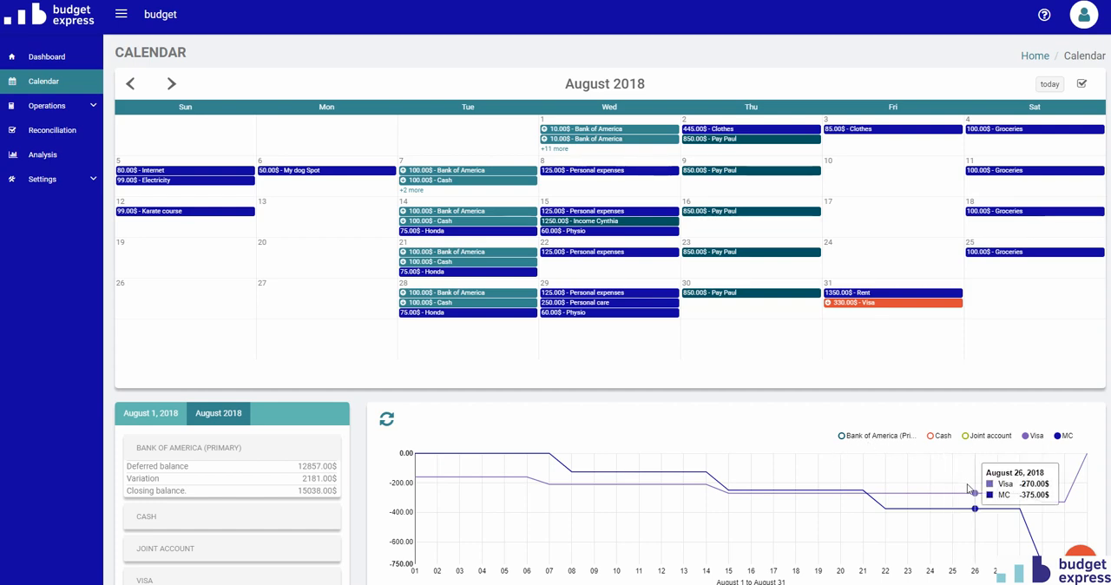
Show the Joint account, Cash and Bank of America lines in the cash flow chart again.
click(984, 437)
click(940, 437)
click(873, 438)
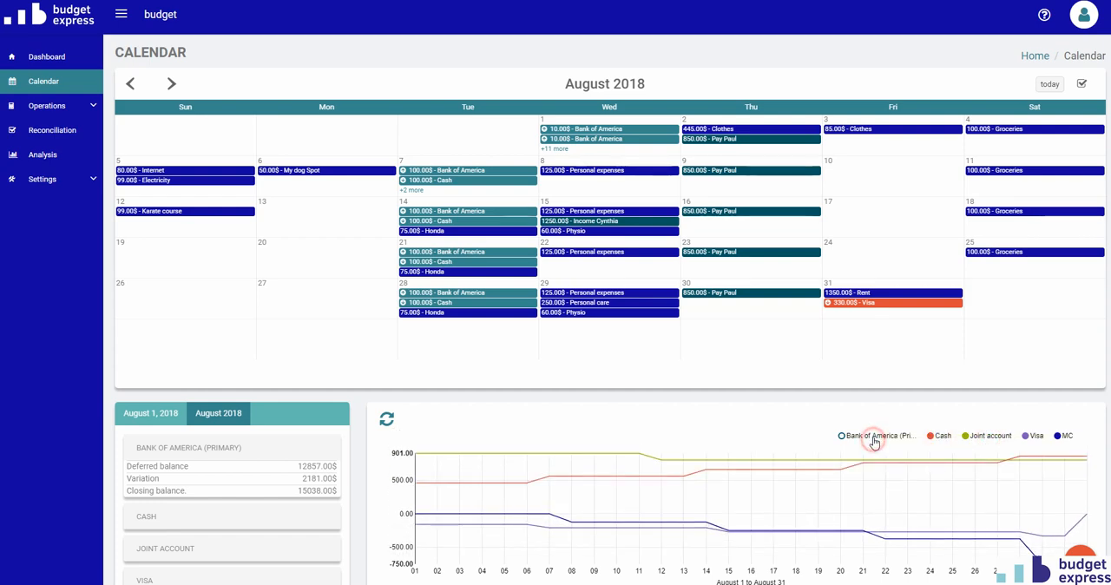
Limit the cash flow chart to the Bank of America line by hiding Visa, MC, Cash and Joint account.
click(1034, 437)
click(1065, 438)
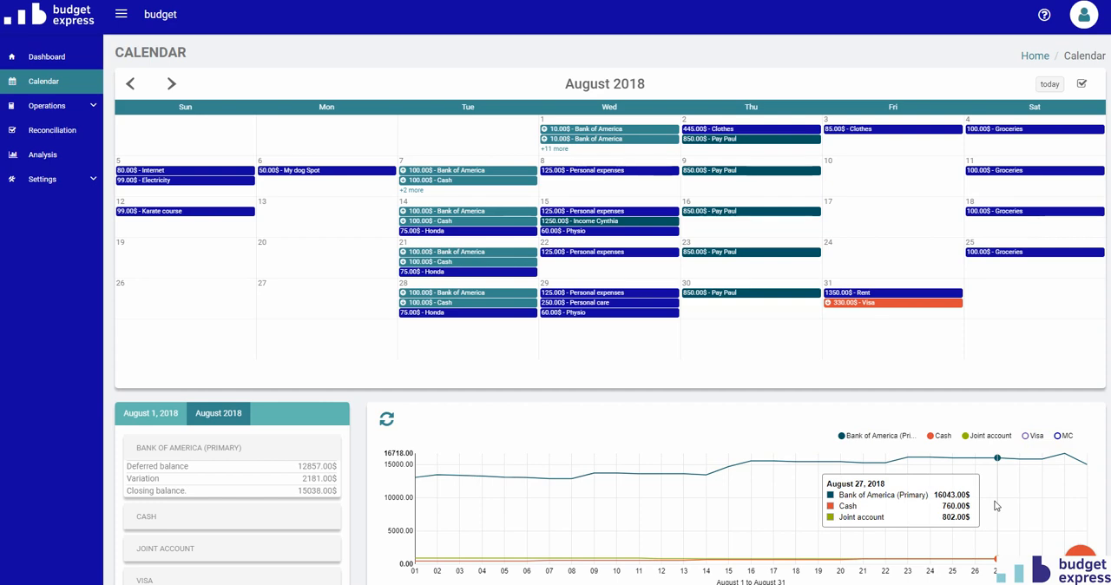
click(940, 436)
click(982, 436)
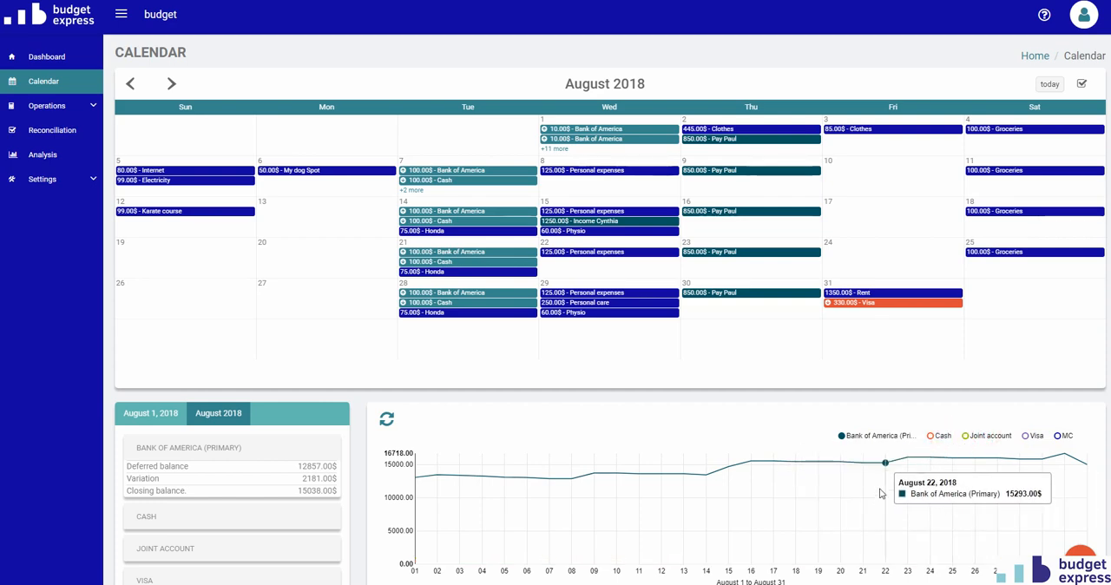
Restore the Cash, Joint account, Visa and MC lines in the cash flow chart.
click(936, 436)
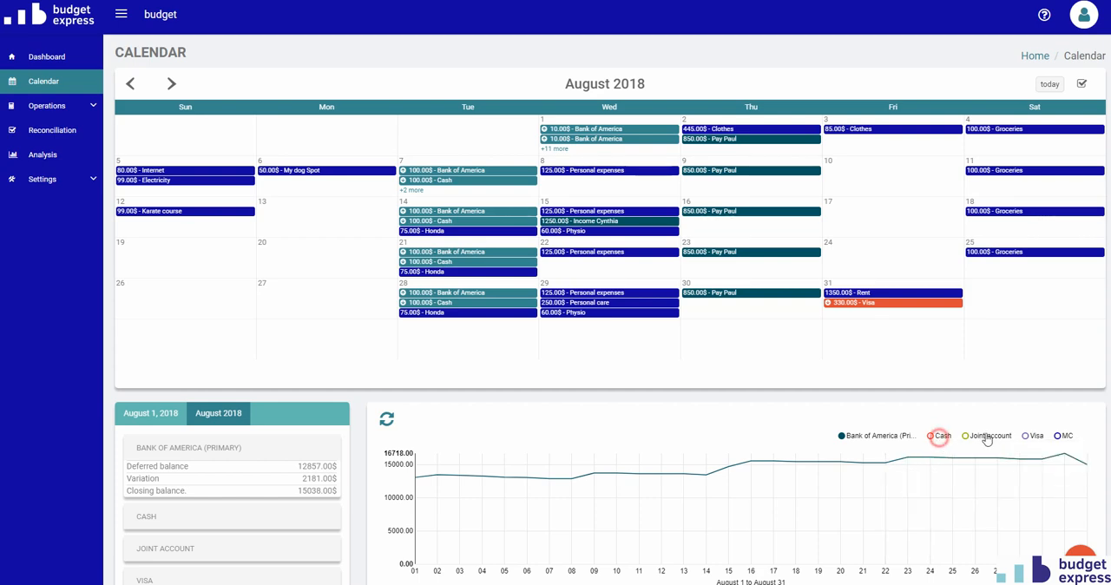
click(994, 439)
click(1033, 436)
click(1060, 435)
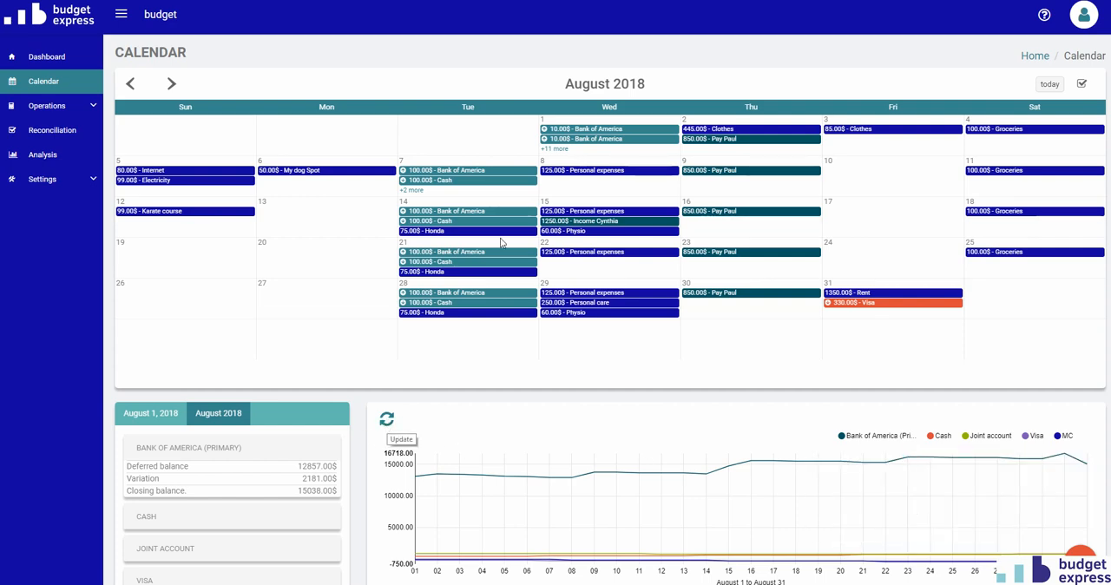
Return the calendar to July 2018 and update the cash flow chart.
click(130, 83)
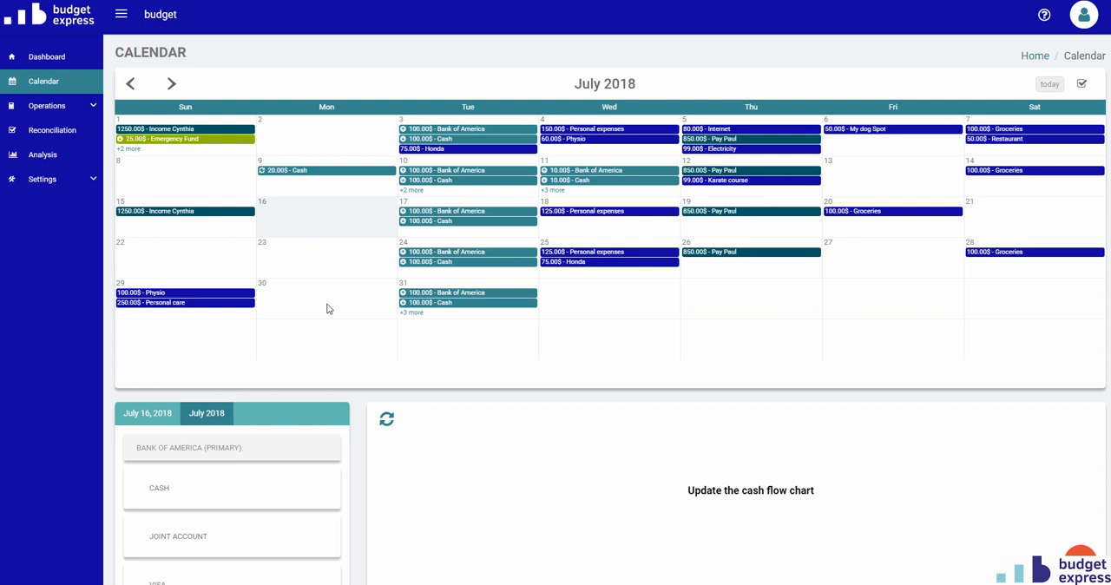
click(386, 419)
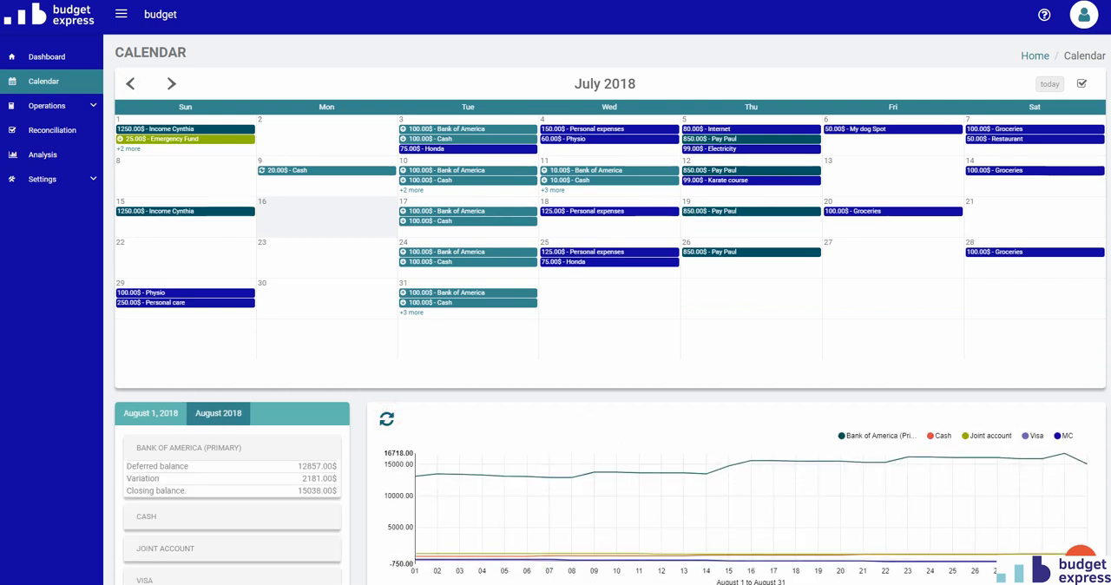
mouse_move(966, 484)
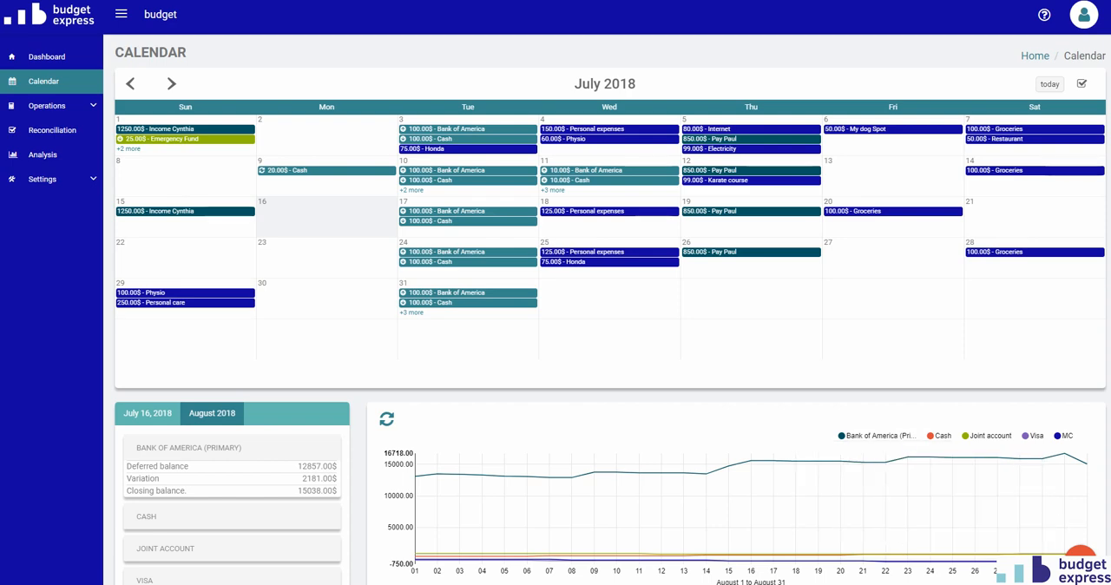
Start a new expense for July 13, 2018 and review its frequency options, keeping Only once.
click(1081, 563)
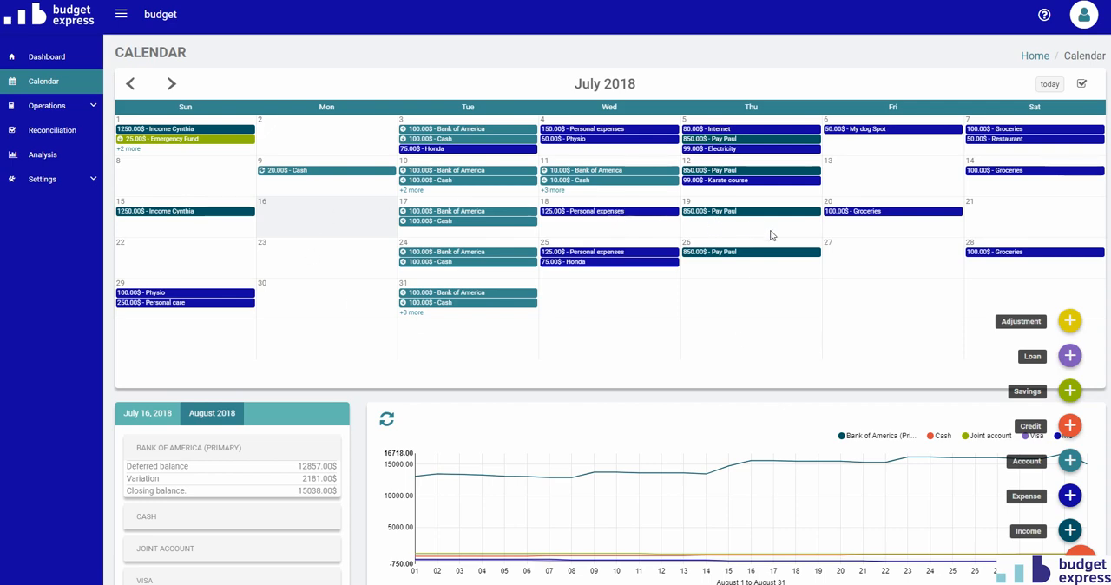
click(872, 179)
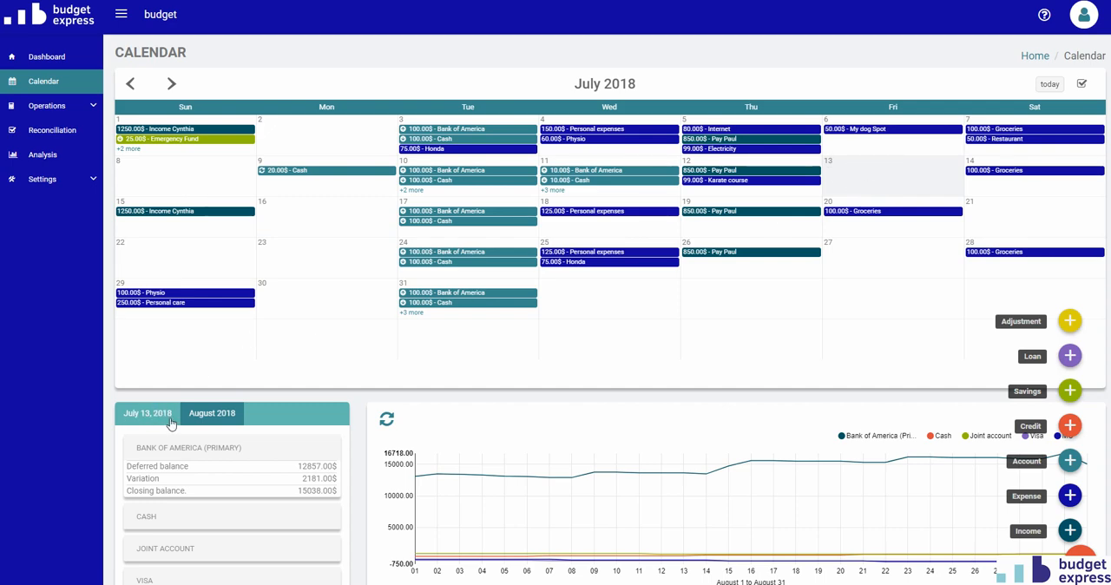
click(1069, 496)
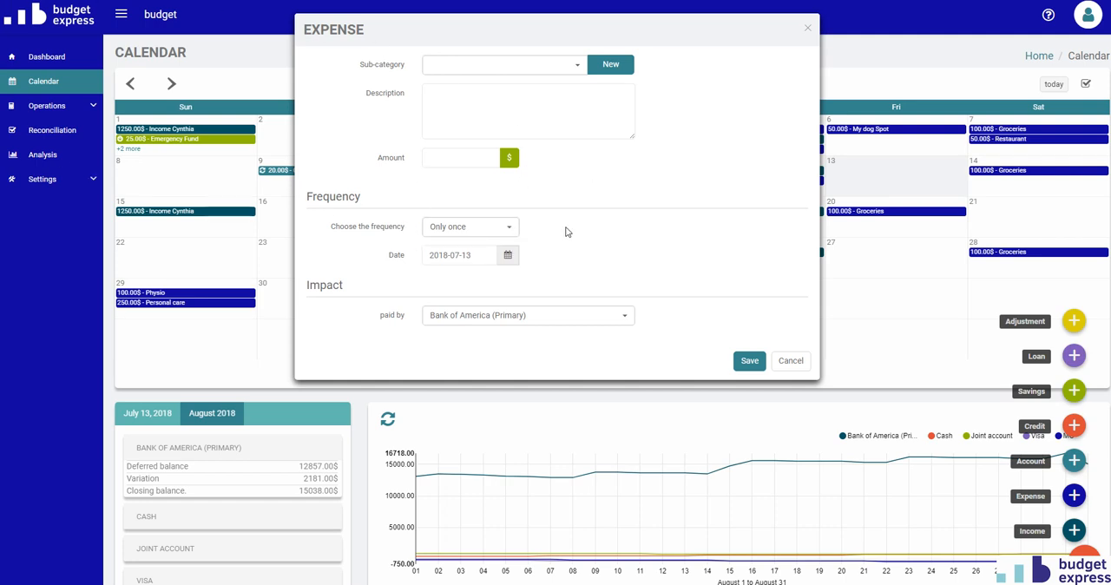
click(447, 231)
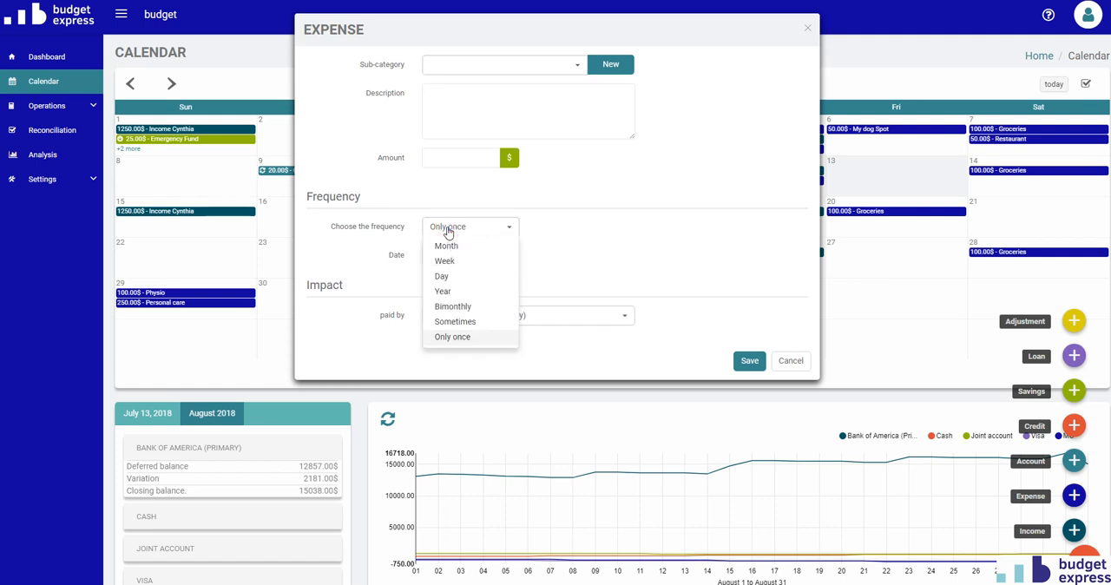
click(447, 231)
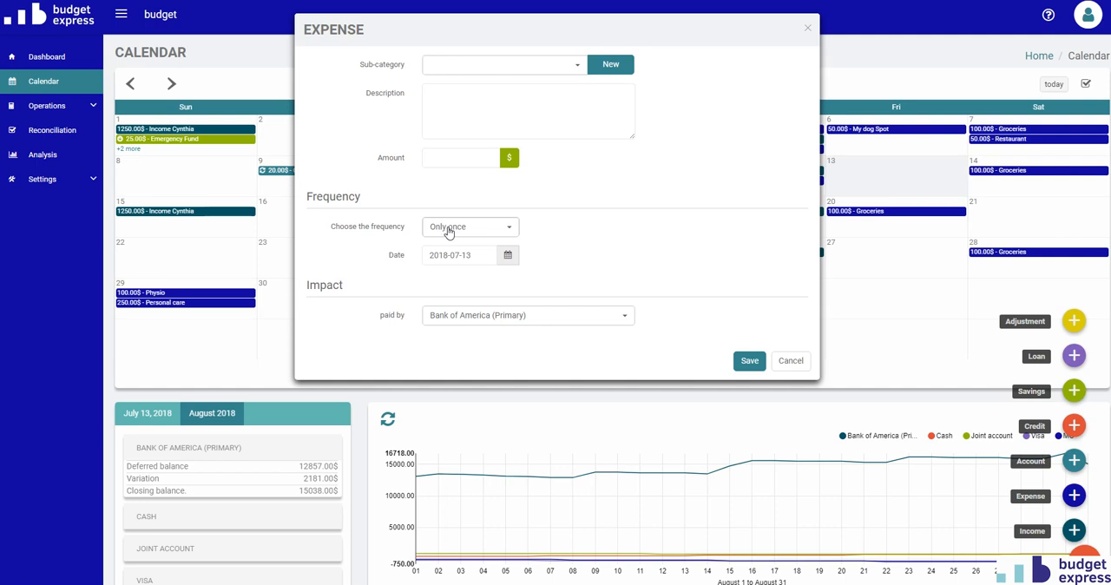
Set the new expense to sub-category Clothes, amount 50 $, paid by Visa, and save it.
click(458, 66)
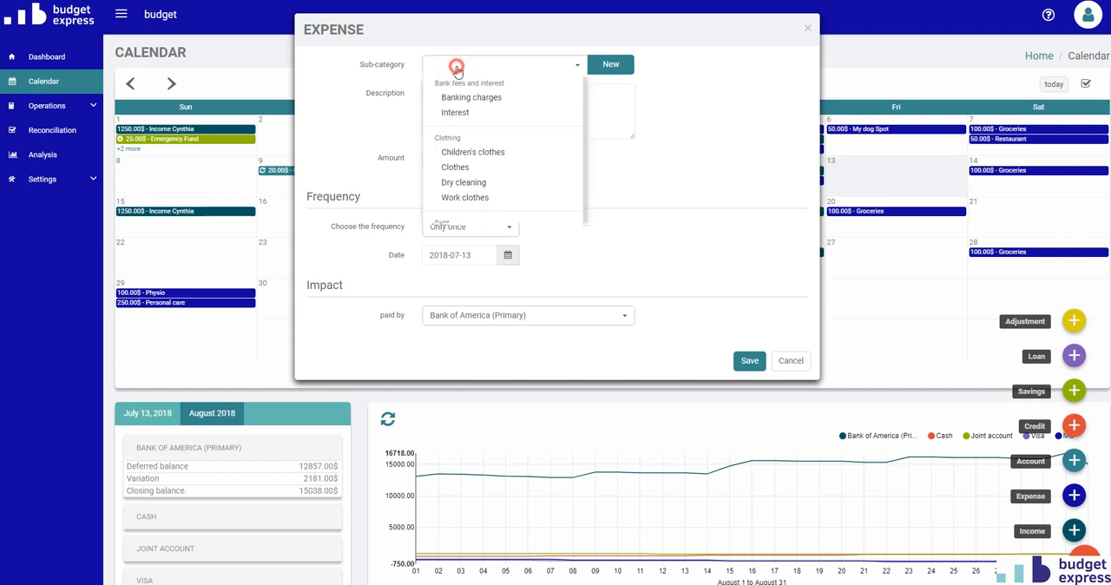
click(466, 167)
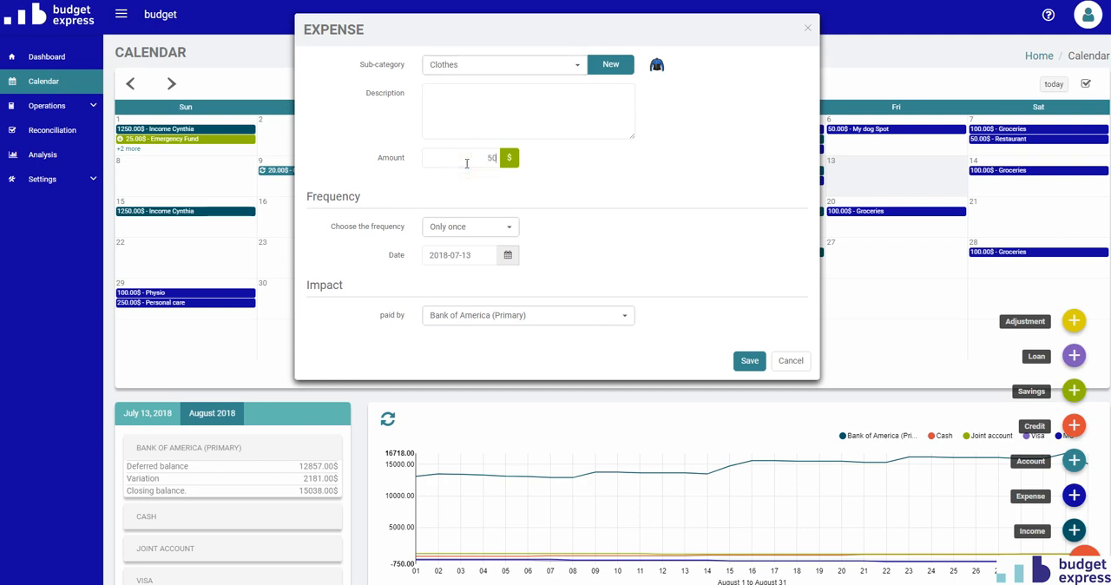
click(493, 314)
click(446, 419)
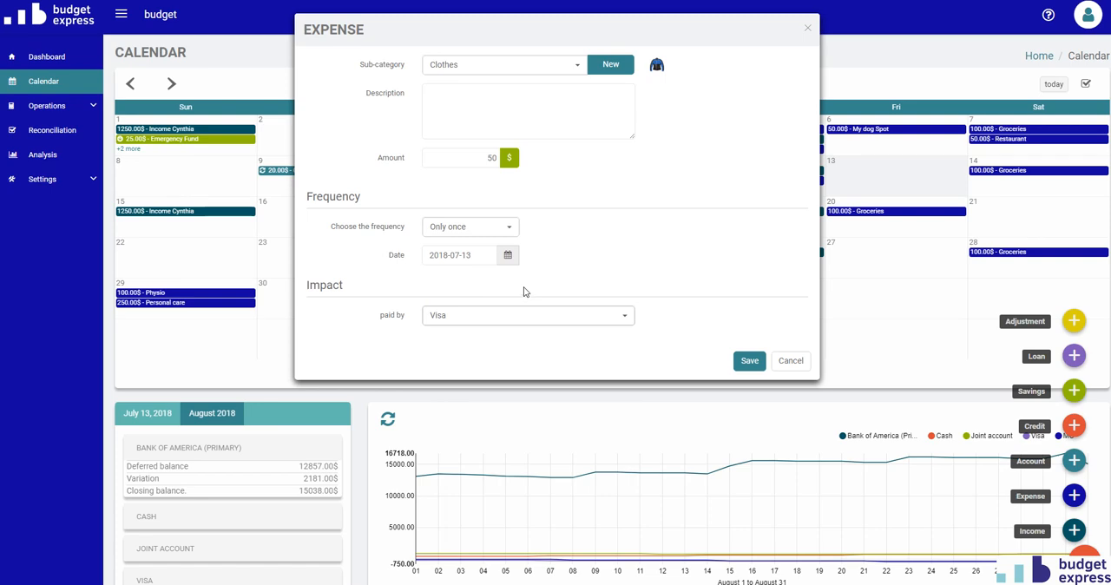
click(748, 360)
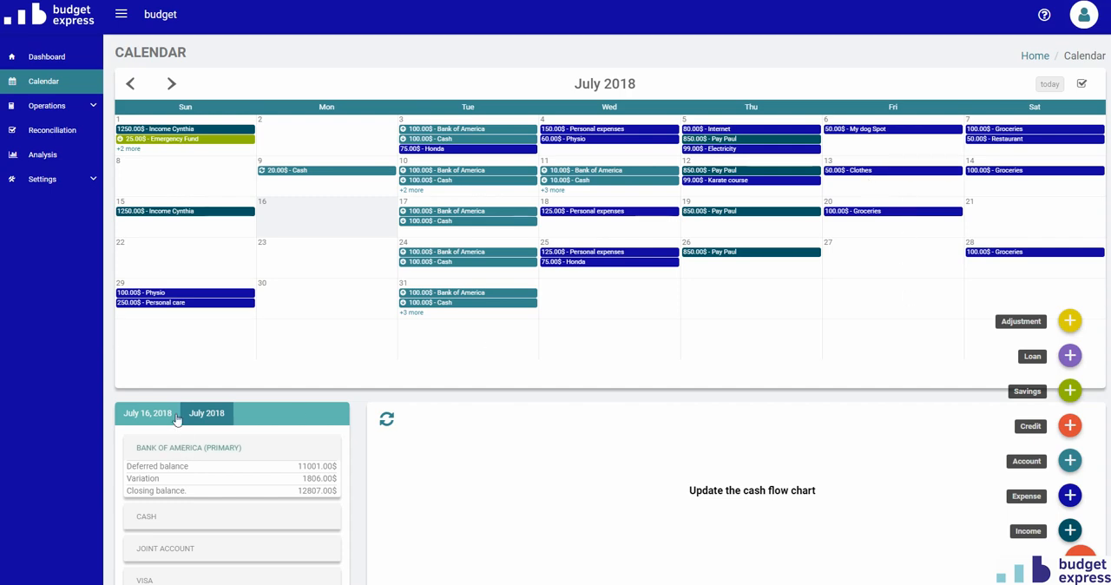
Create a one-time transfer of 20 $ from Bank of America (Primary) to Cash on July 13, 2018 and save it.
click(880, 163)
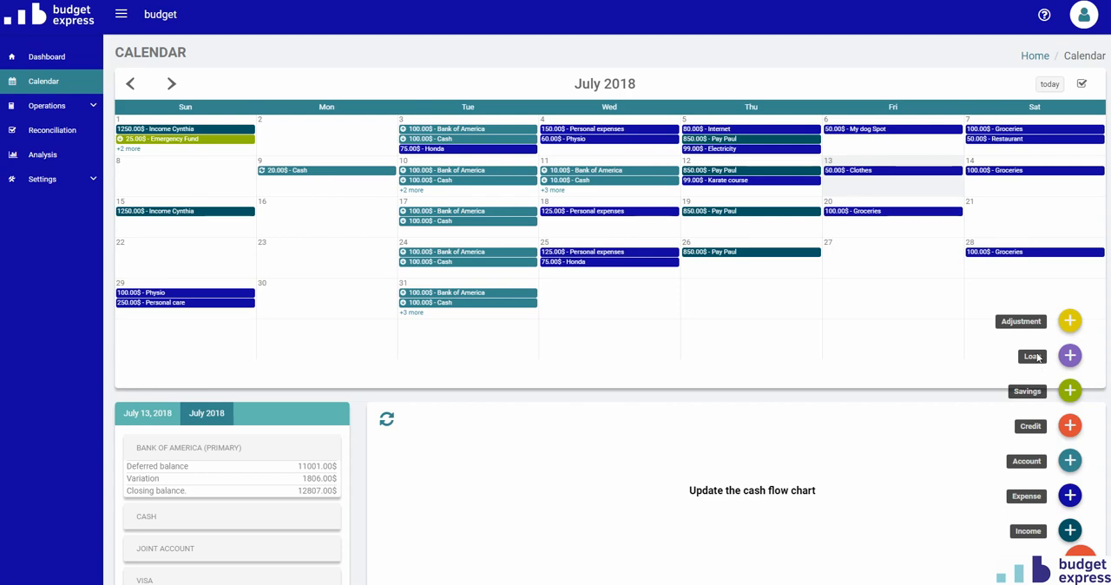
click(1070, 464)
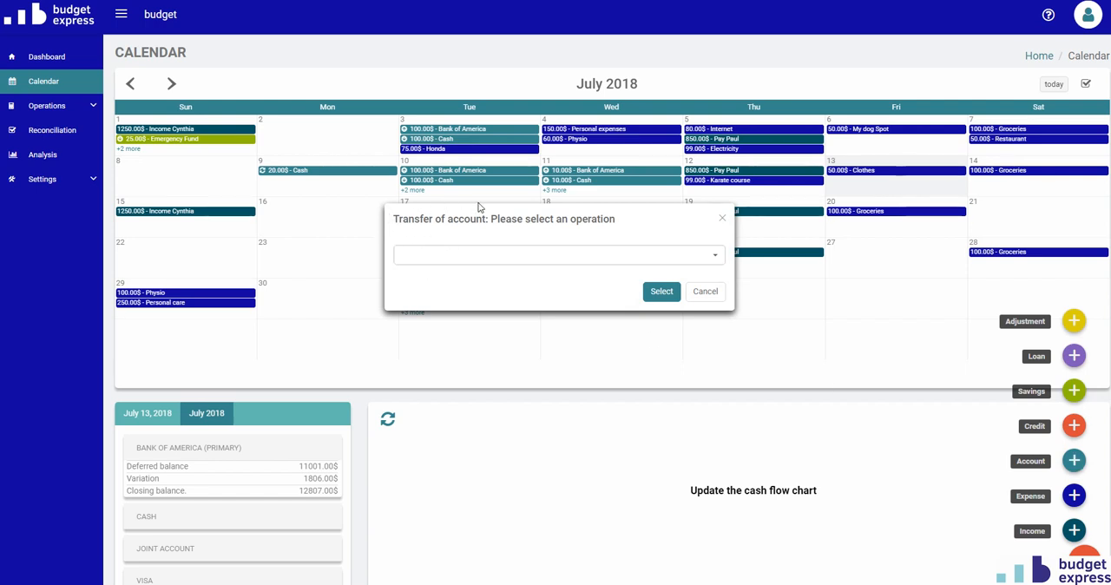
click(479, 255)
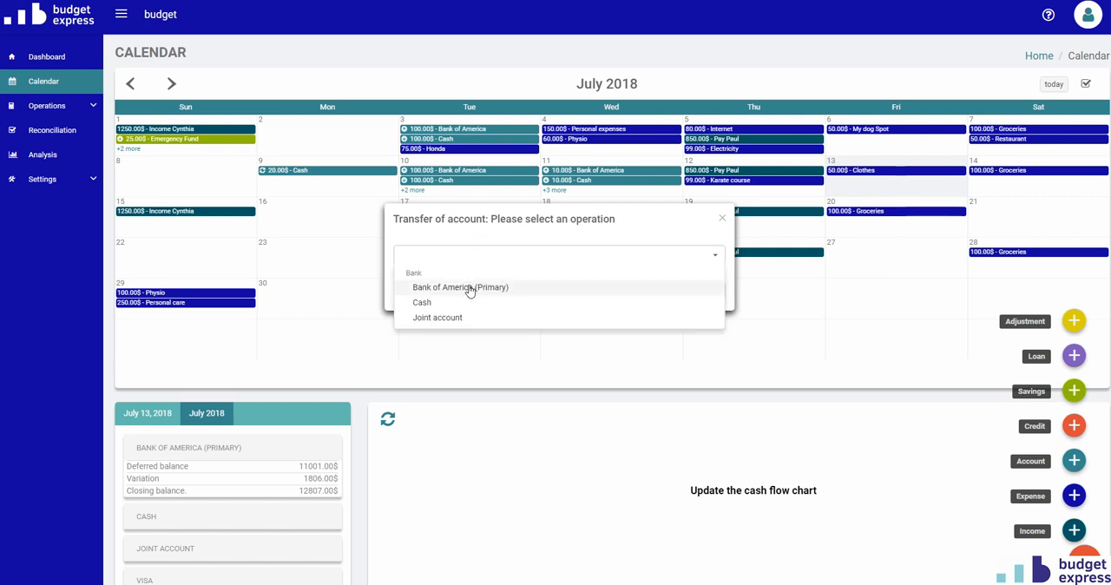
click(469, 289)
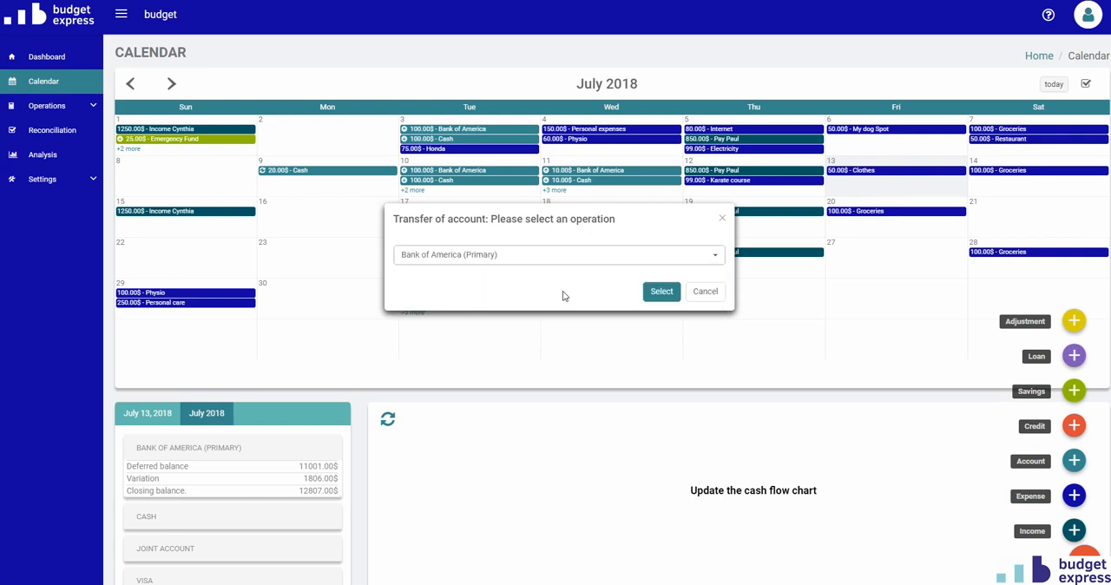
click(659, 295)
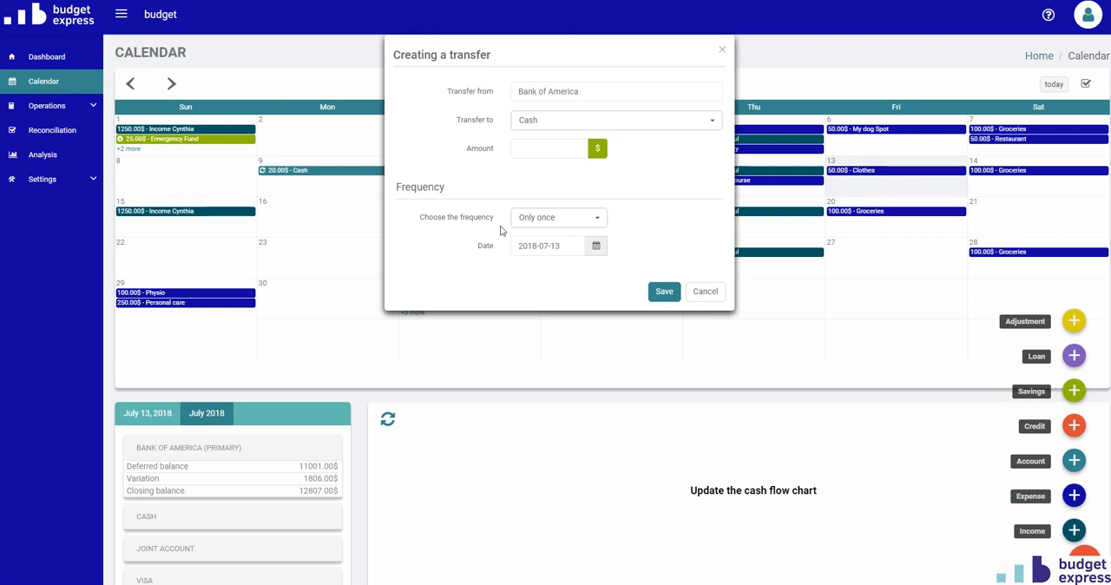
click(532, 146)
text(20)
click(663, 293)
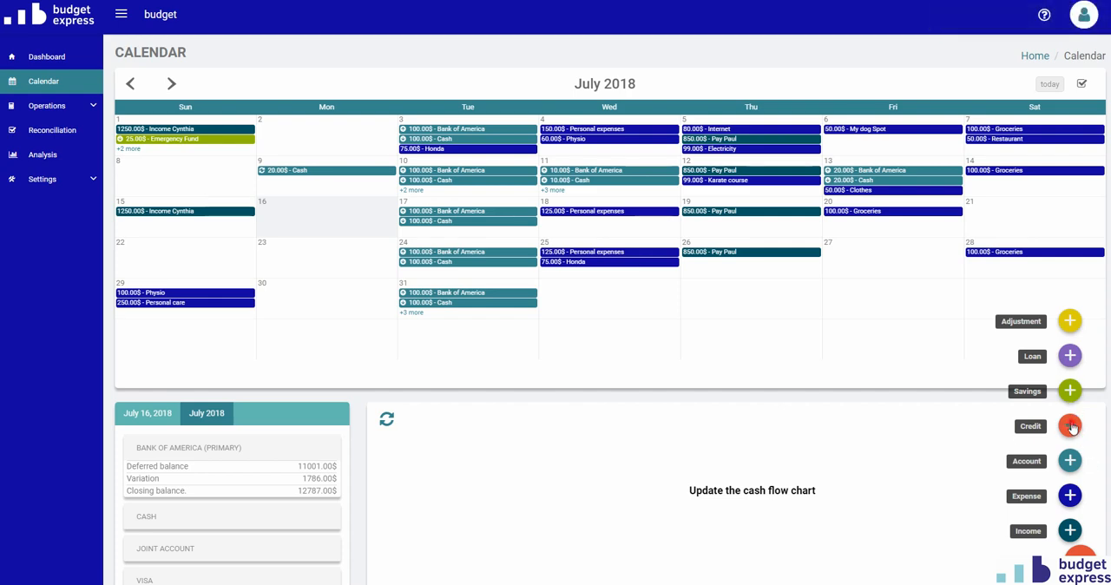
Check the operation selection for a credit refund, closing the dialog without choosing one.
click(1071, 426)
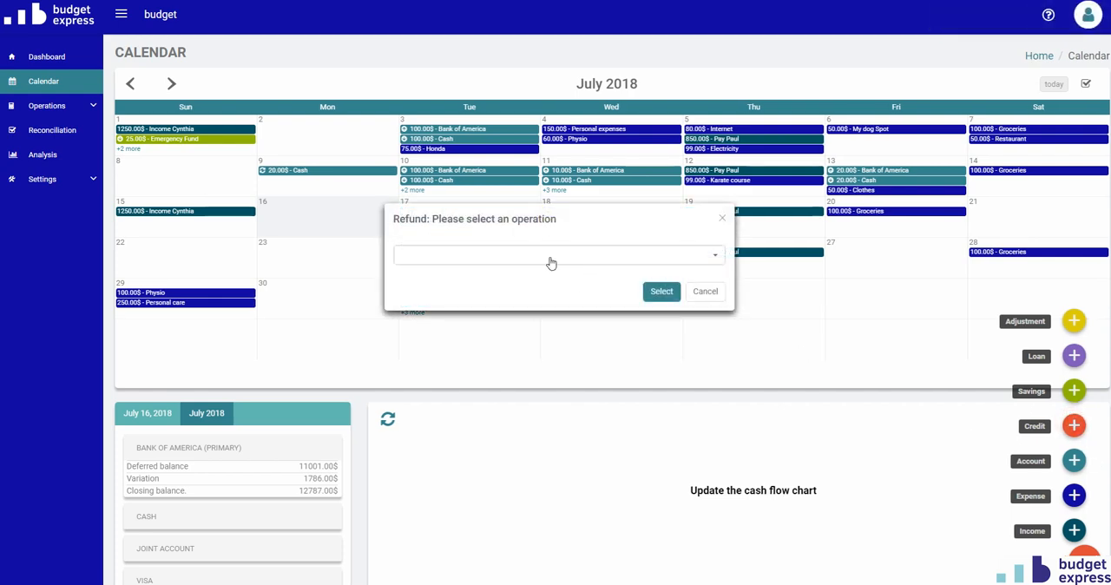
click(468, 255)
click(630, 225)
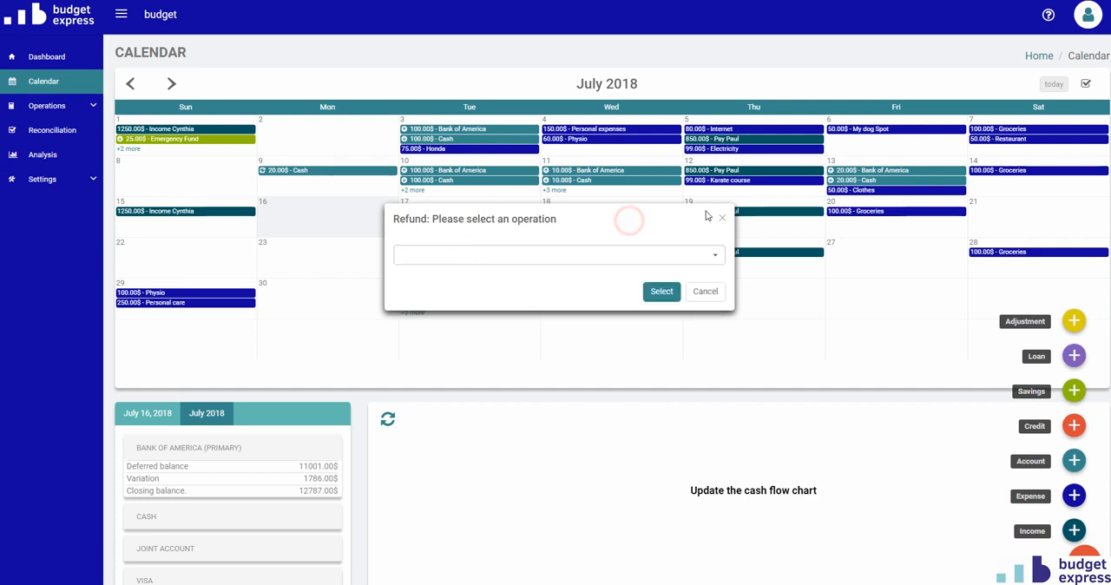
click(722, 218)
Check which savings operations can receive a payment, closing the selection without choosing one.
click(1073, 392)
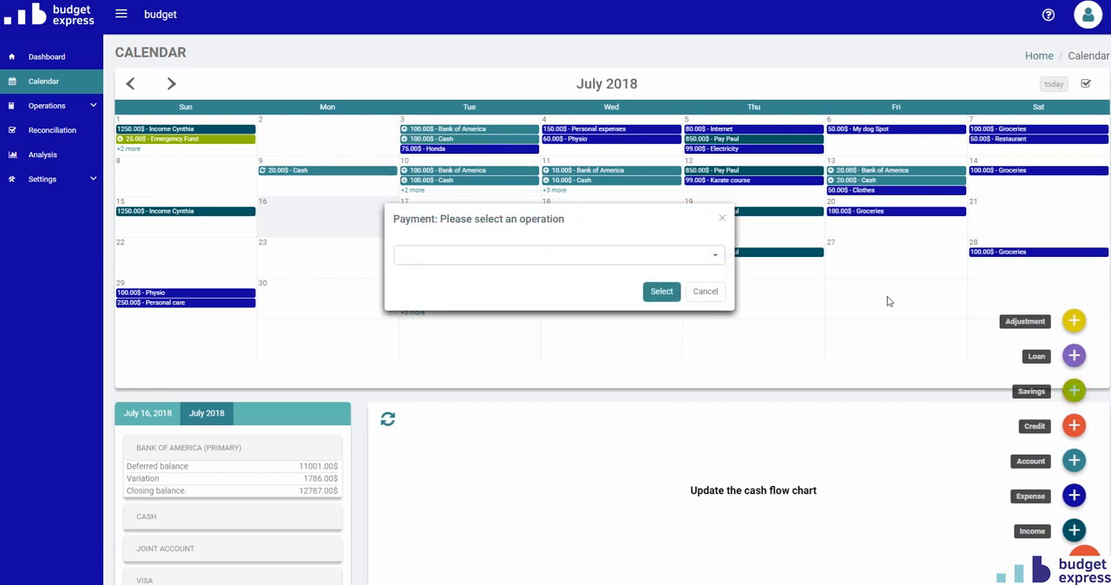
click(446, 256)
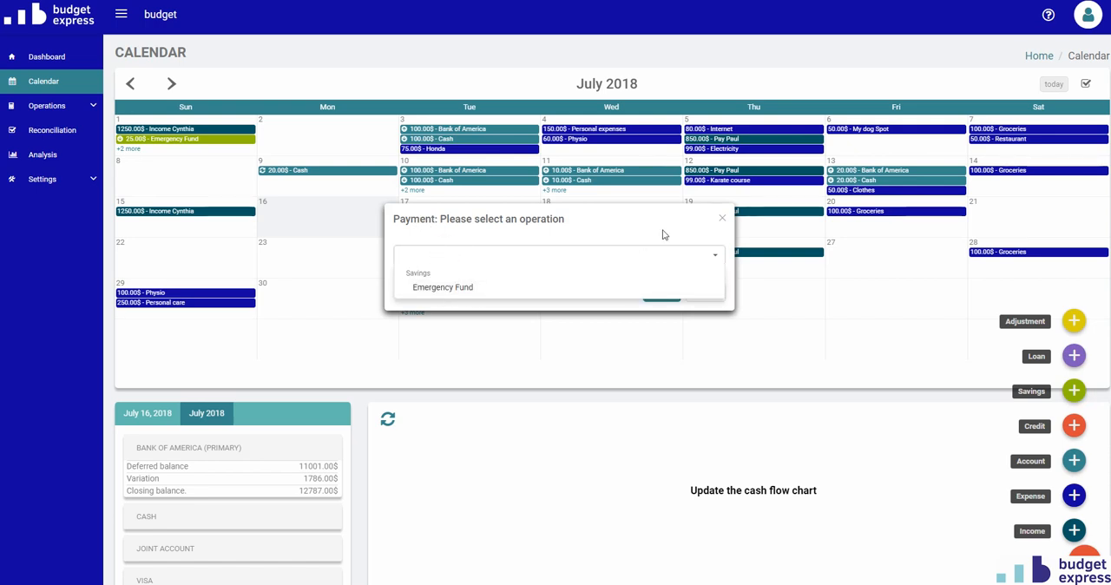
click(721, 220)
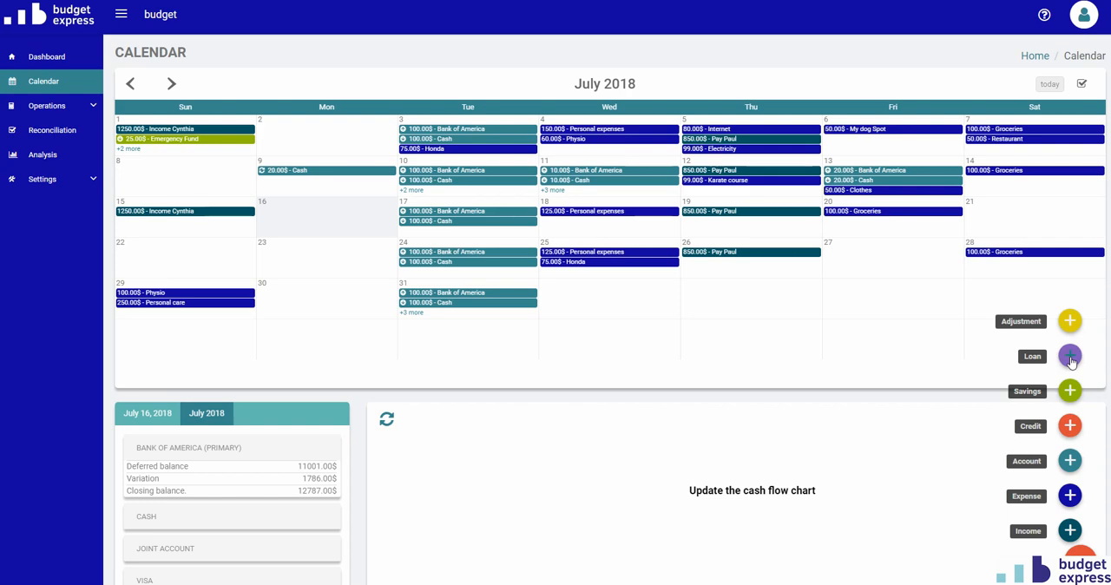
Create a loan with sub-category Car loans and a balance of 100 $ dated July 13, 2018, and save it.
click(1070, 357)
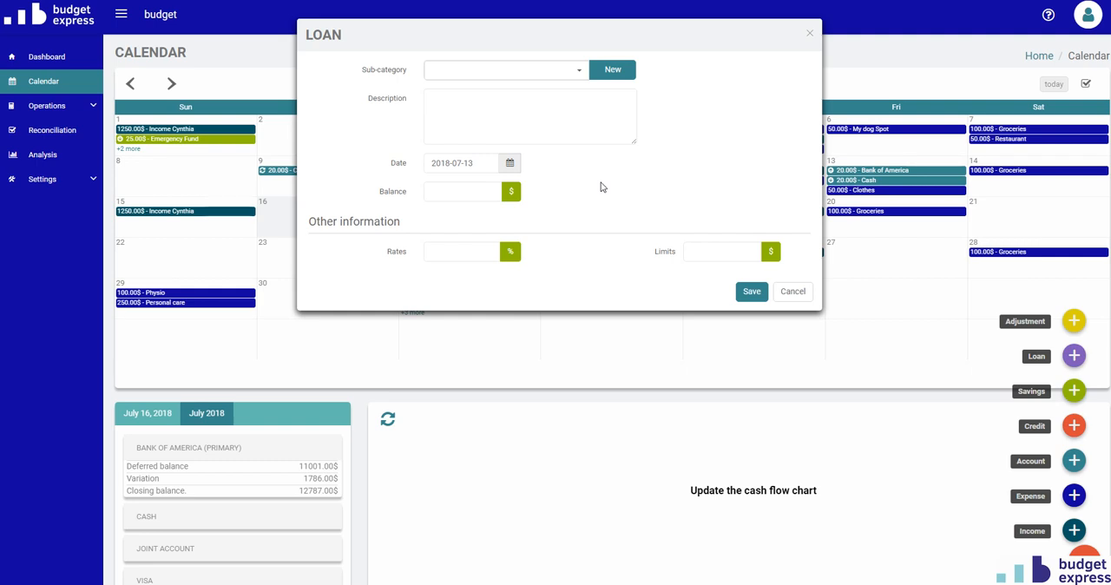
click(488, 75)
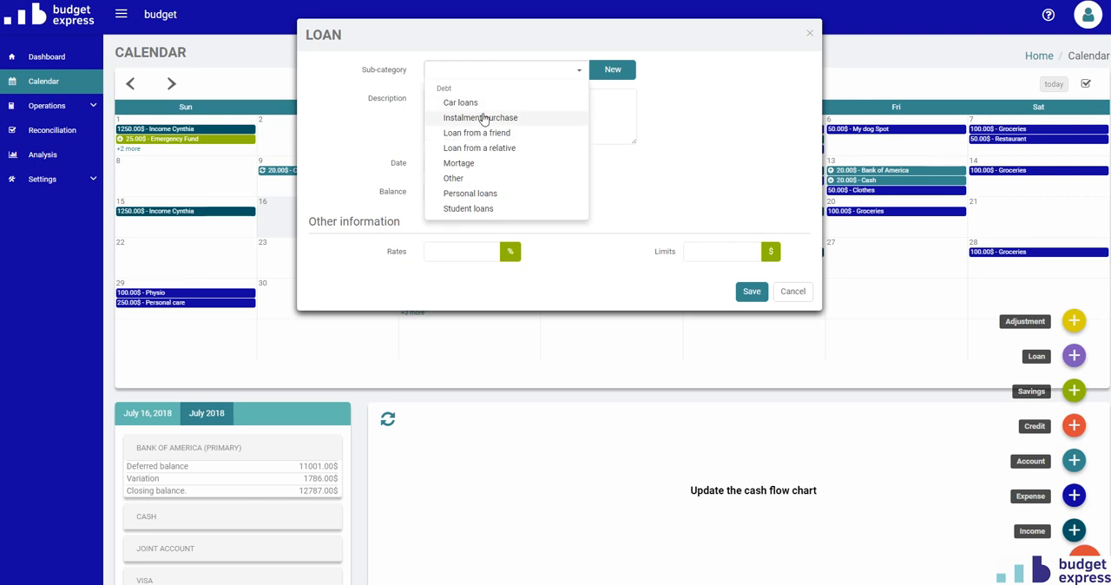
click(461, 103)
click(479, 191)
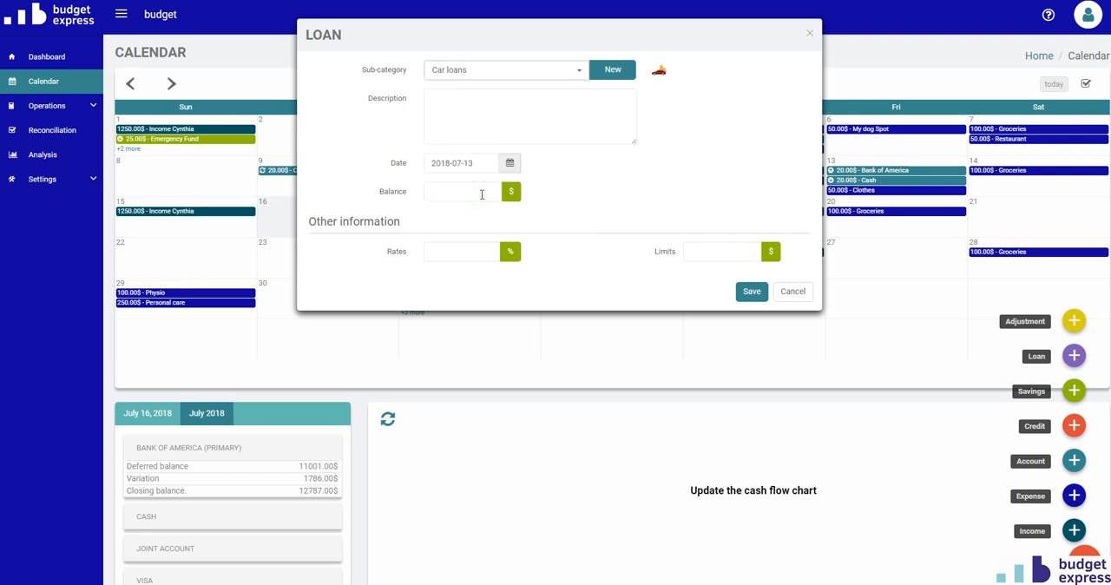
click(433, 163)
click(752, 293)
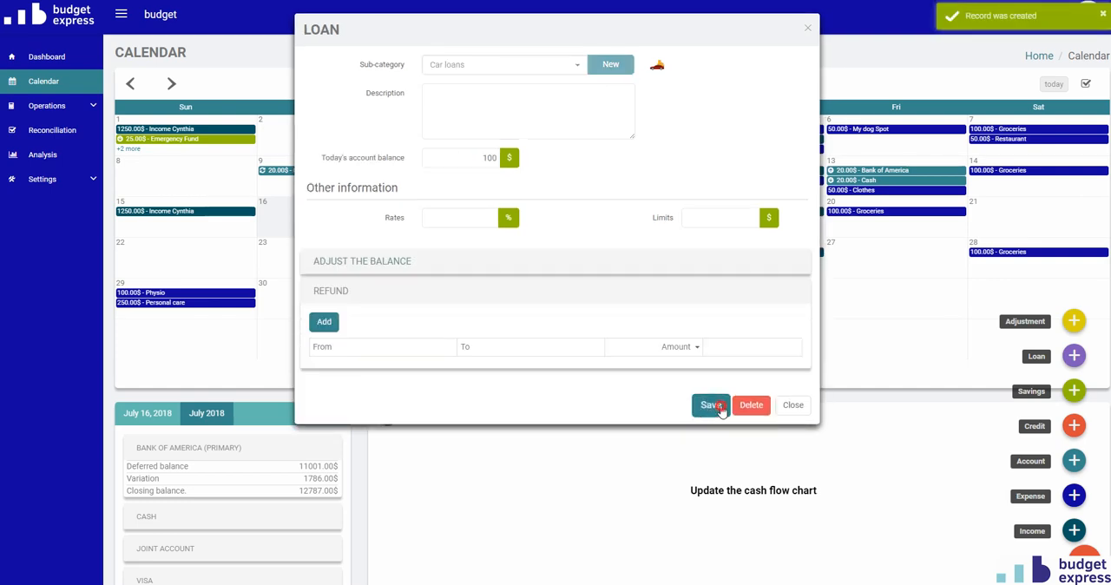
click(717, 404)
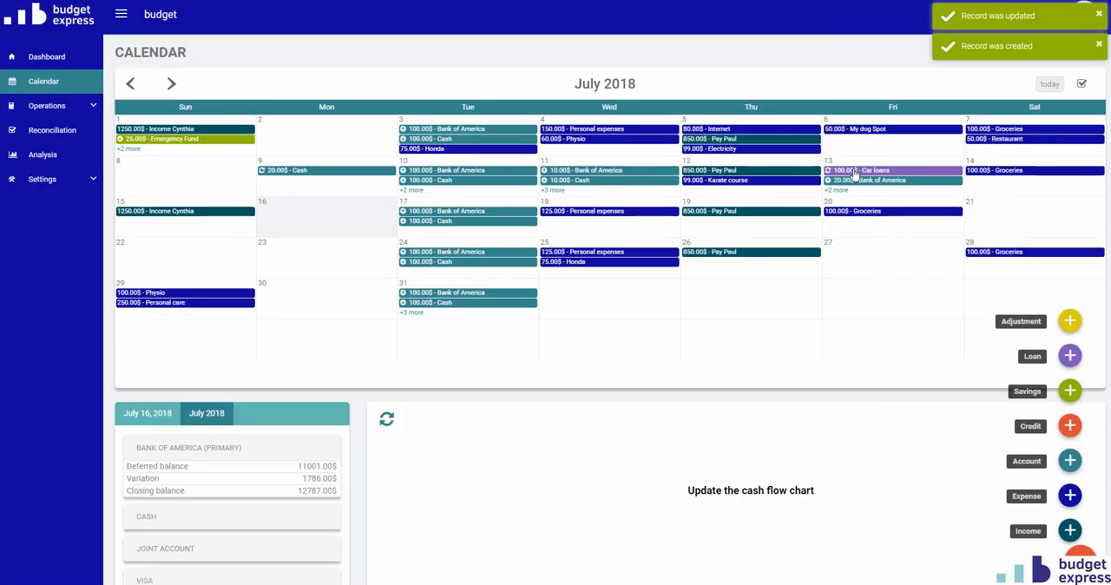
Check which loans can receive a payment, cancelling the selection without choosing one.
click(1069, 355)
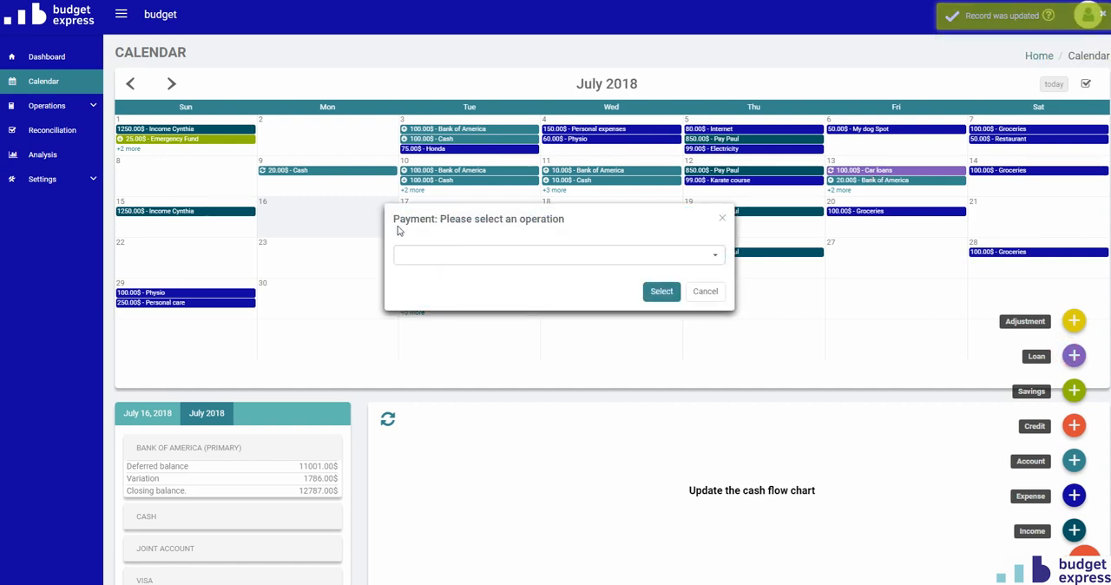
click(465, 259)
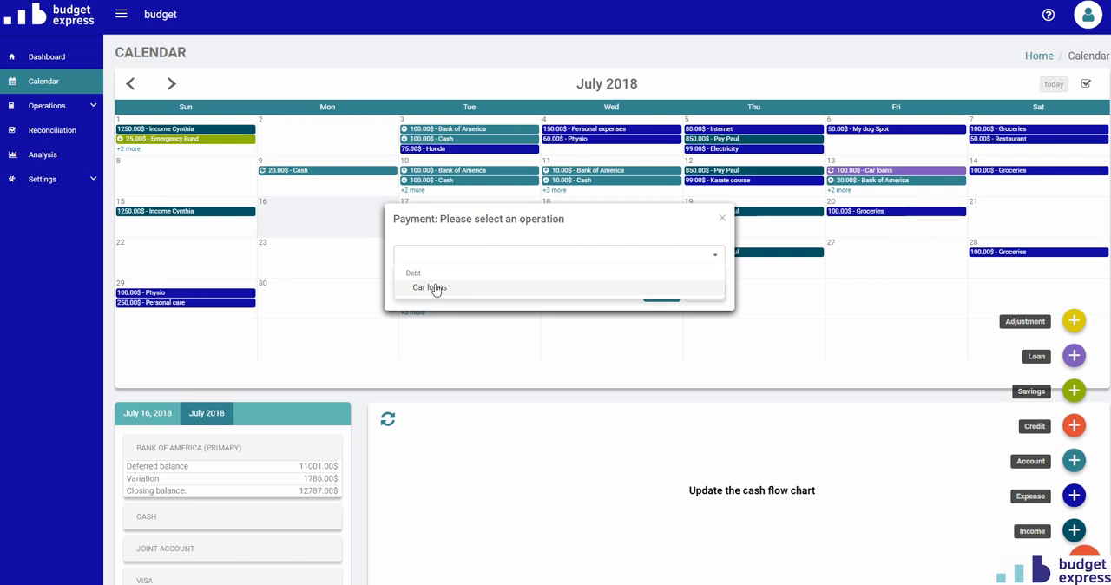
click(609, 229)
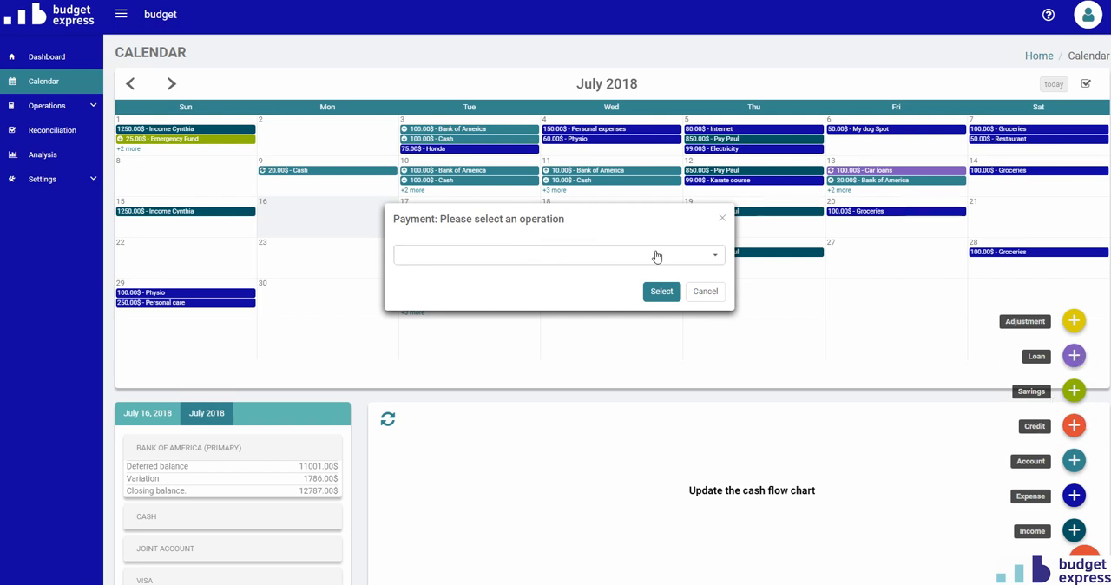
click(706, 291)
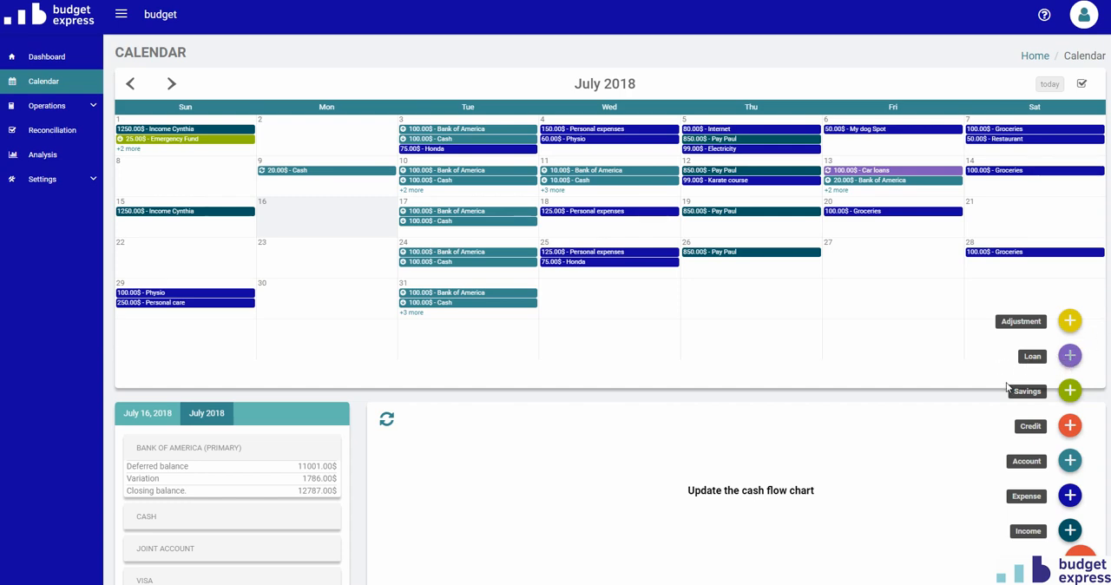
Create and save a 200 $ balance adjustment for the Cash account dated July 13, 2018.
click(1070, 320)
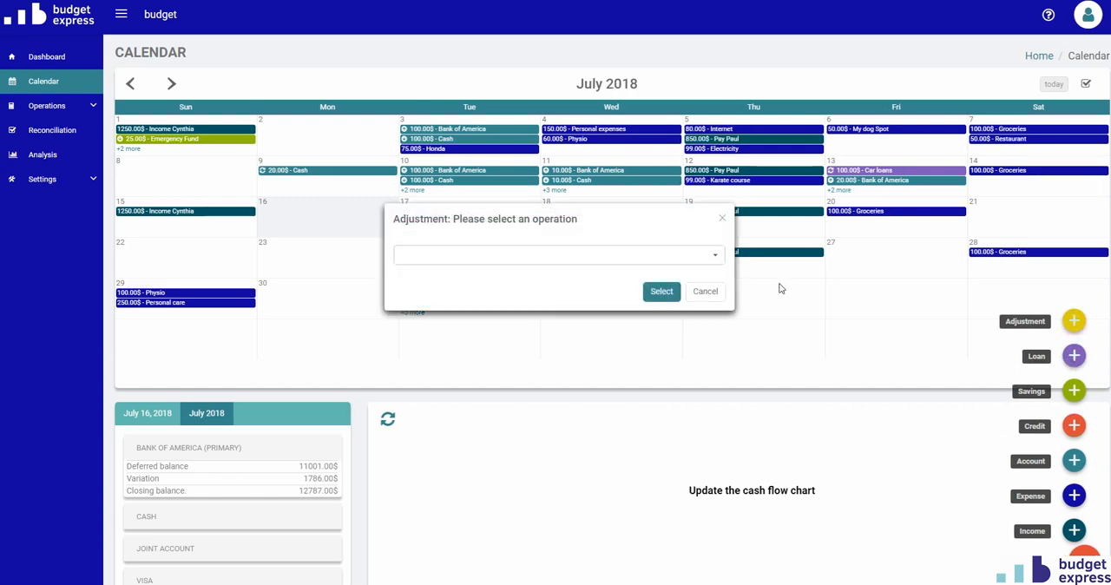
click(566, 258)
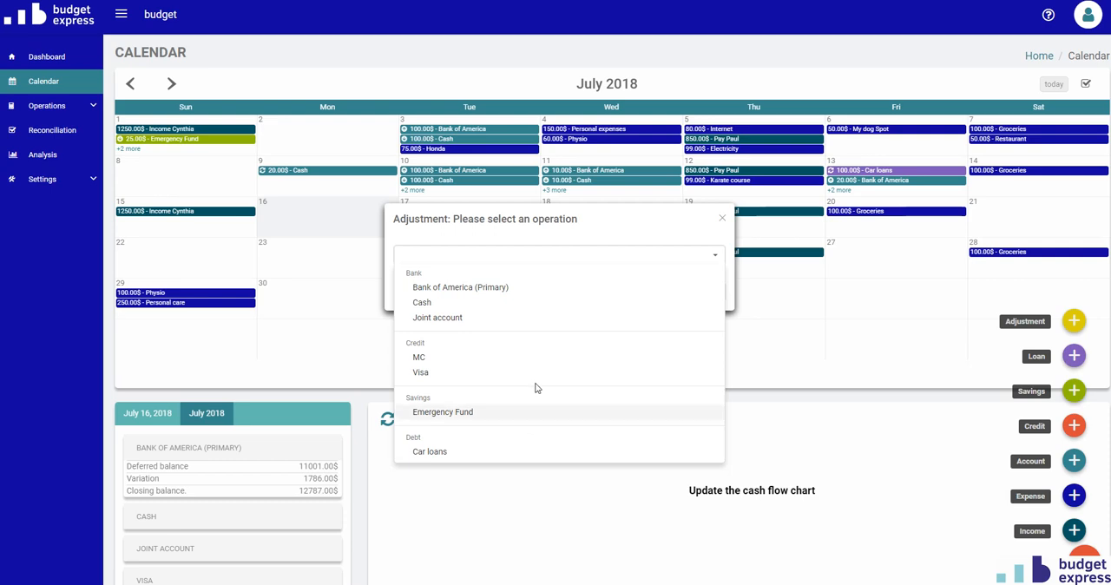
click(424, 302)
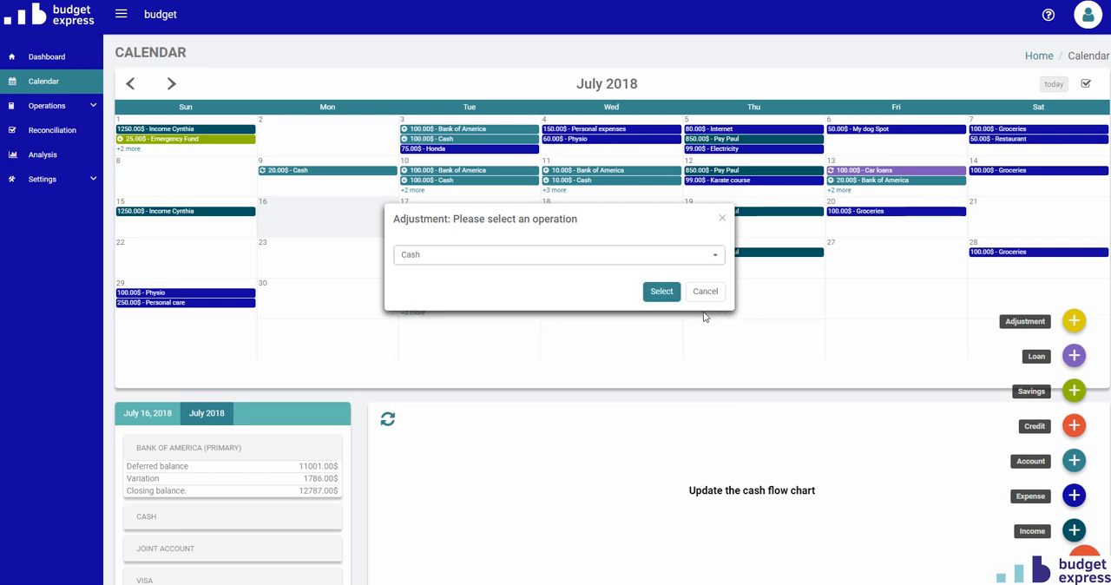
click(662, 291)
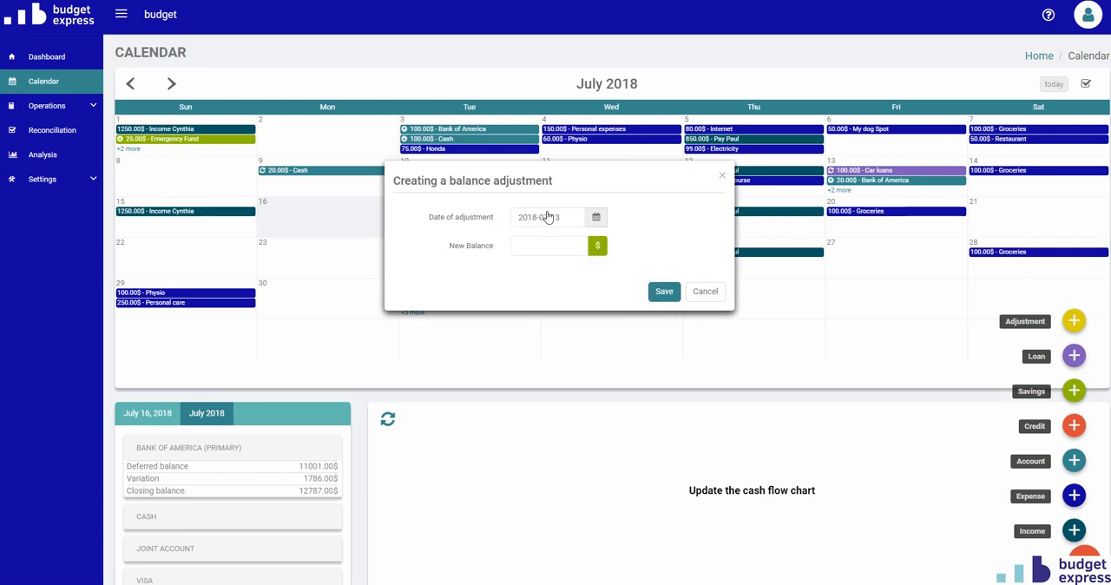
click(558, 245)
click(664, 291)
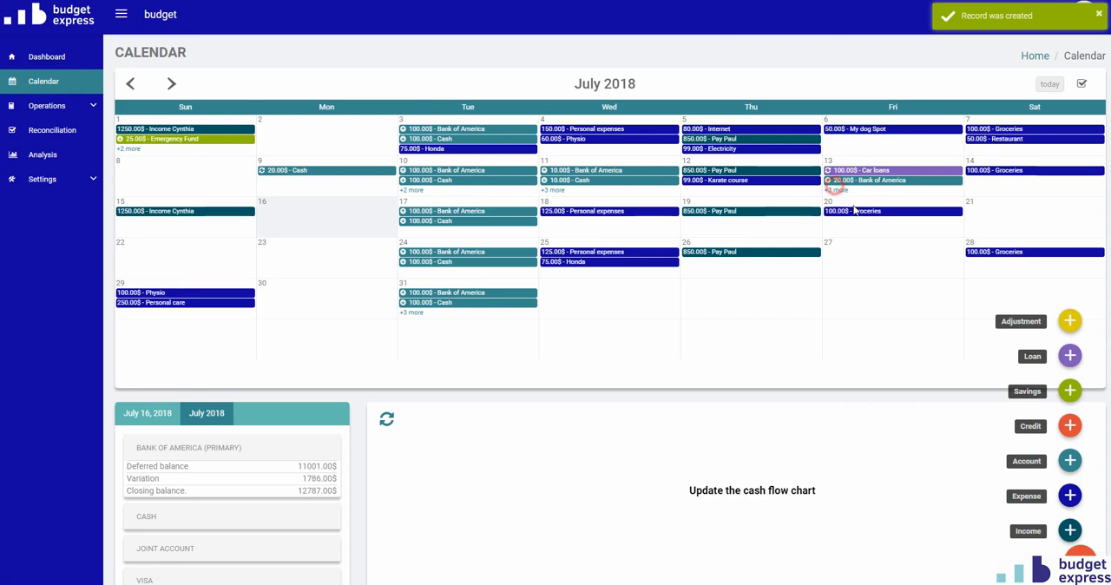
Examine the Cash balance adjustment among the July 13 operations and close its details without changes.
click(837, 179)
click(708, 293)
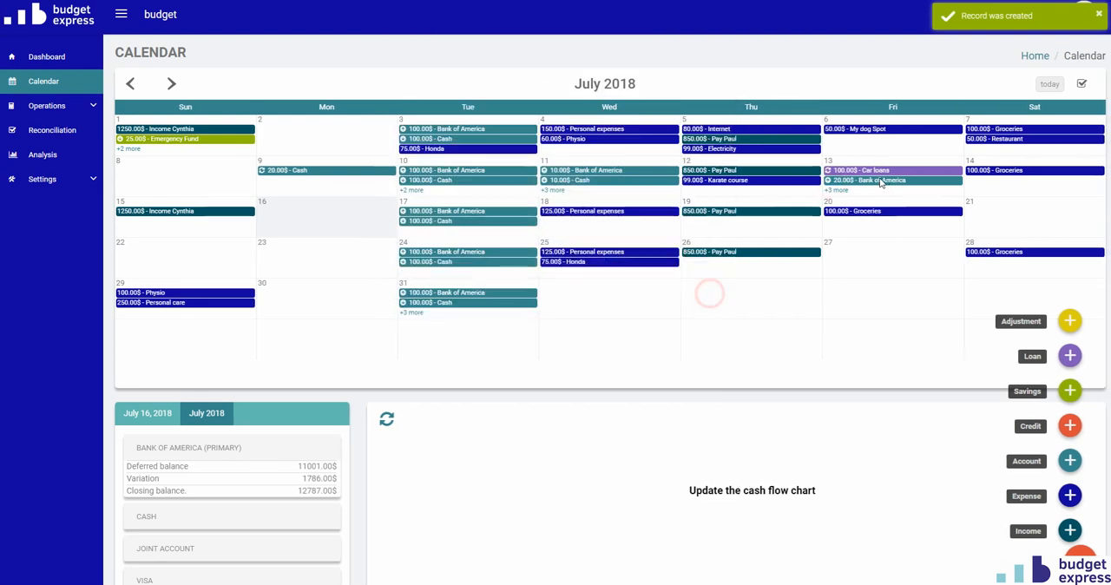
click(840, 189)
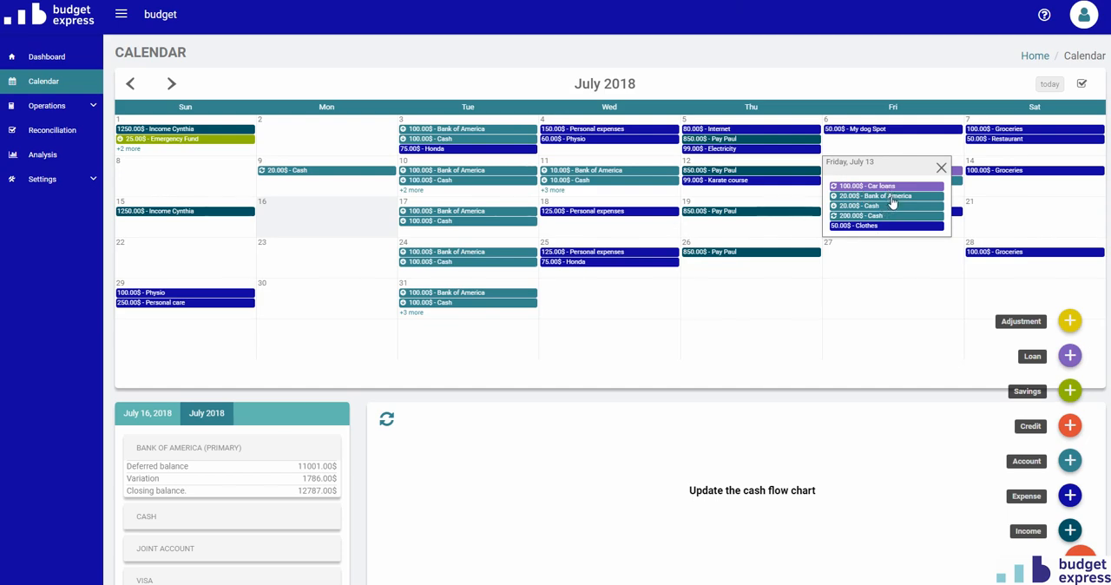
click(840, 217)
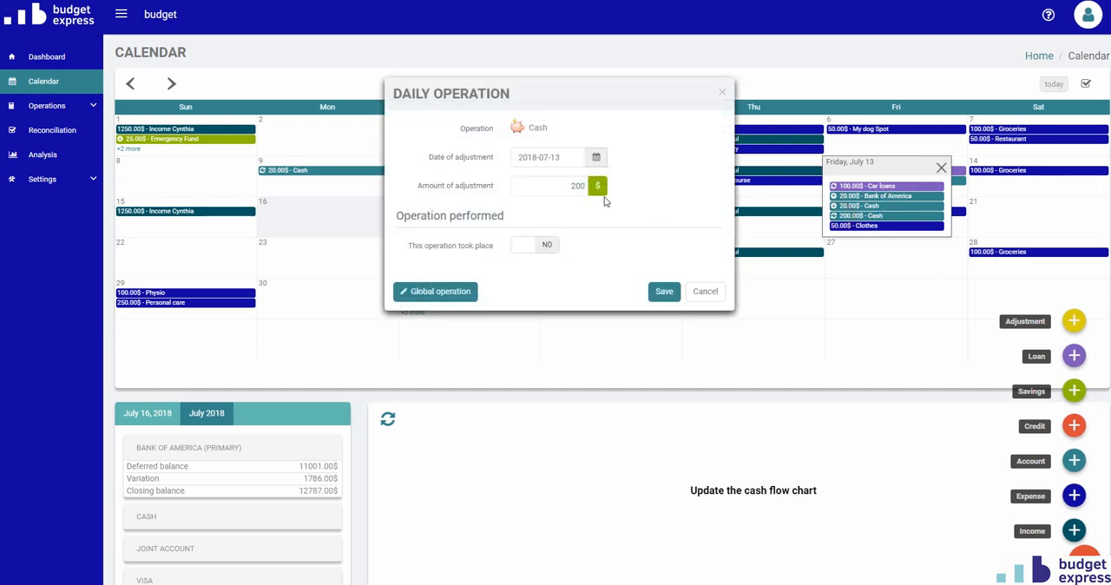
click(704, 293)
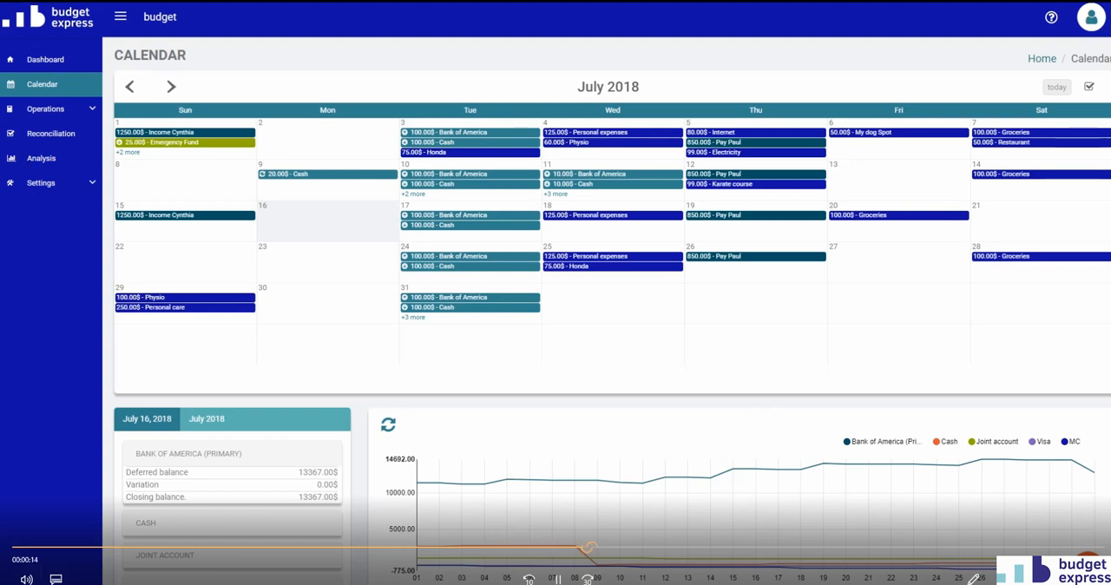
click(12, 2)
click(1090, 2)
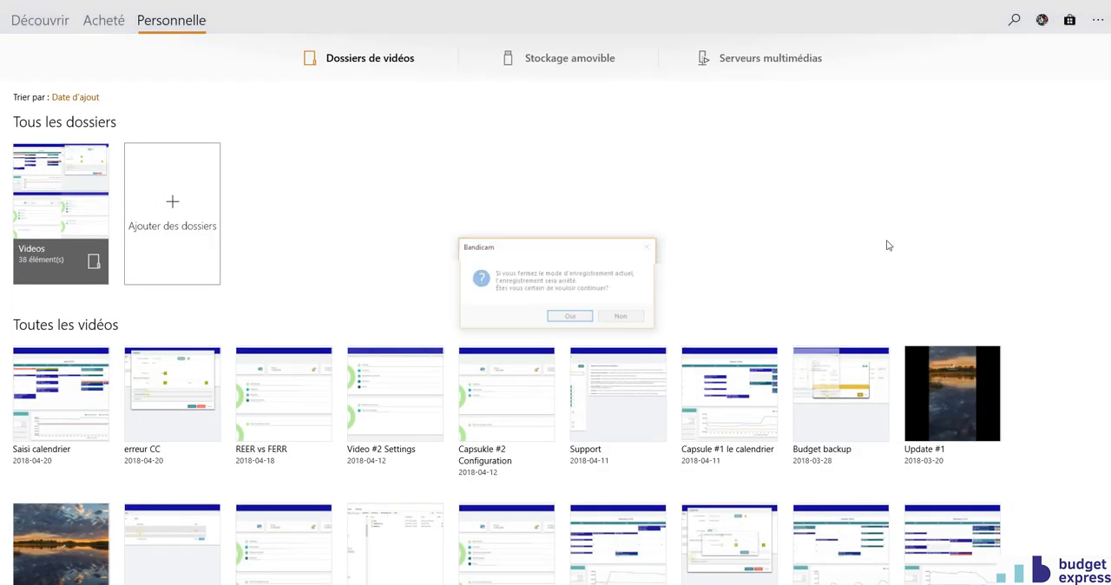